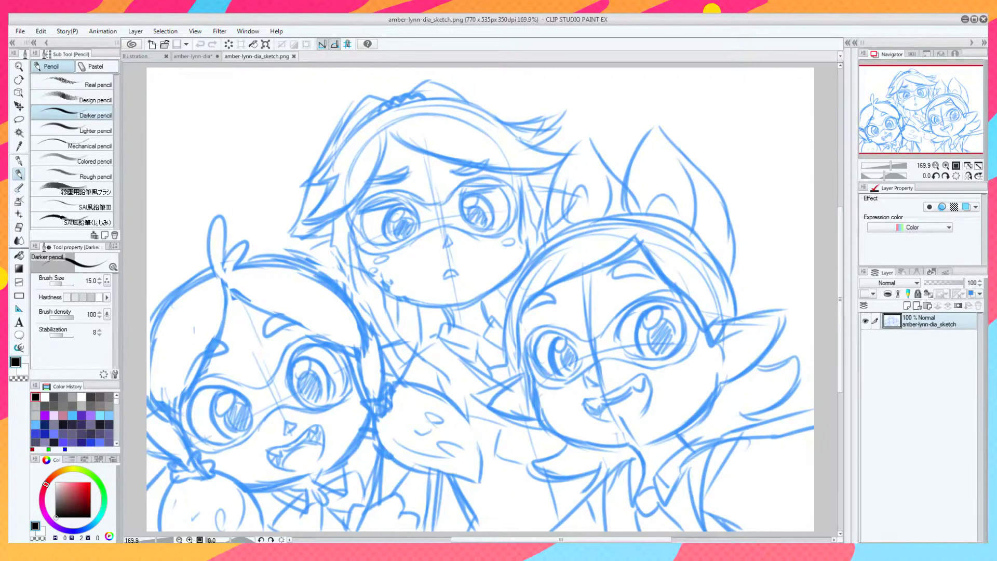
View the coloured Amber-Lynn-Dia Dood reference, then go back to the line sketch.
click(203, 56)
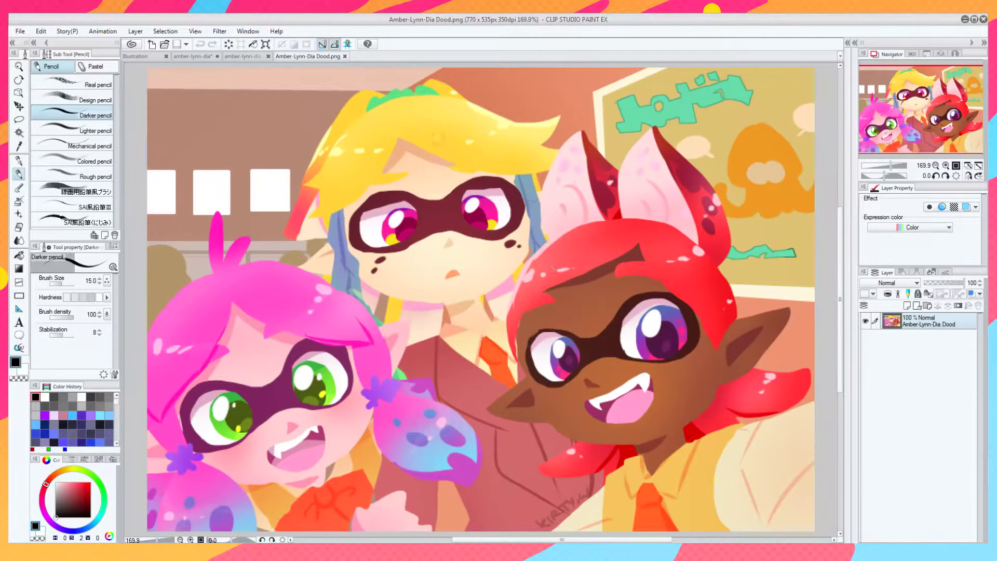
click(233, 58)
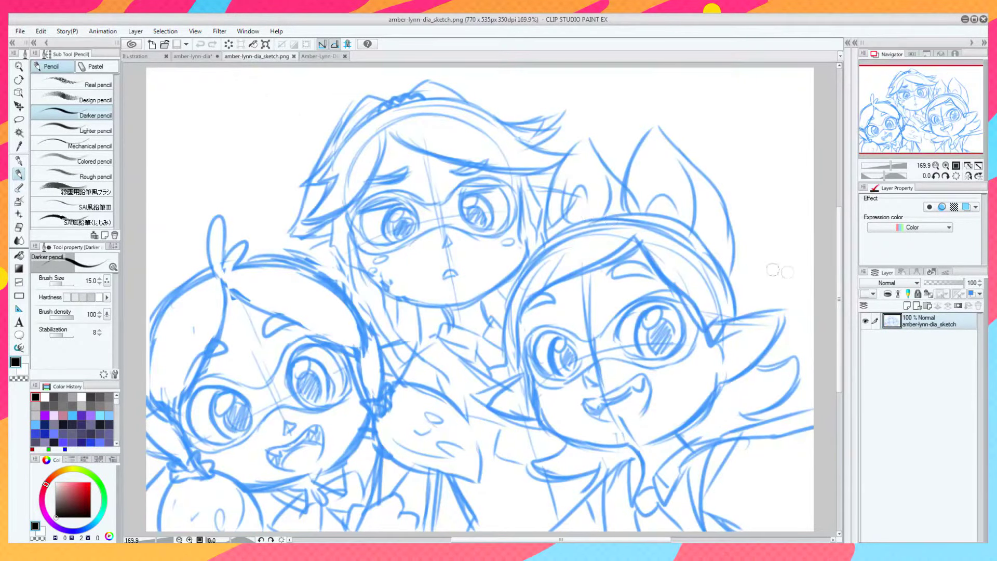
Add Layer 1 over the sketch, eyedrop the reference's brown skin, and choose Lasso fill.
click(907, 305)
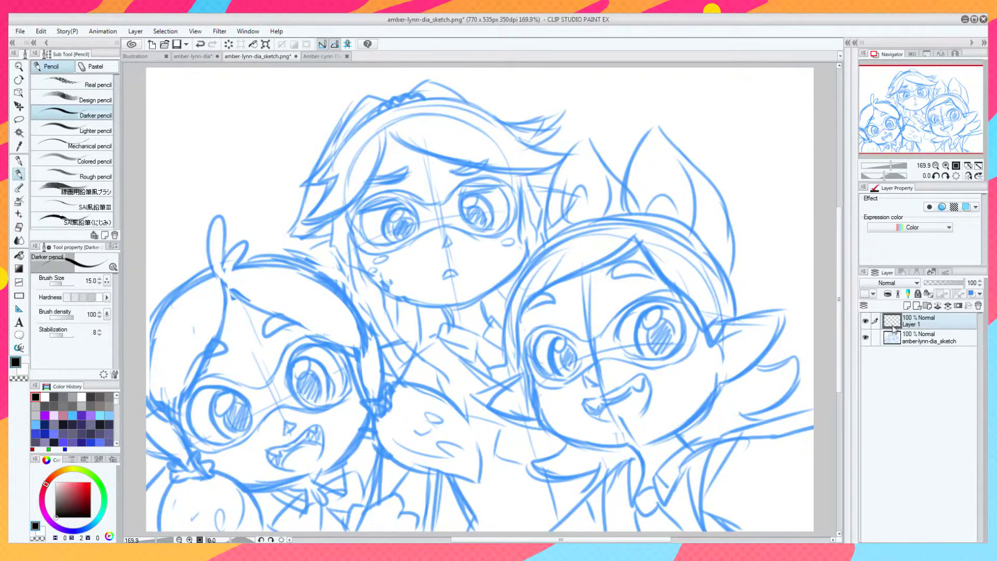
click(318, 57)
click(19, 146)
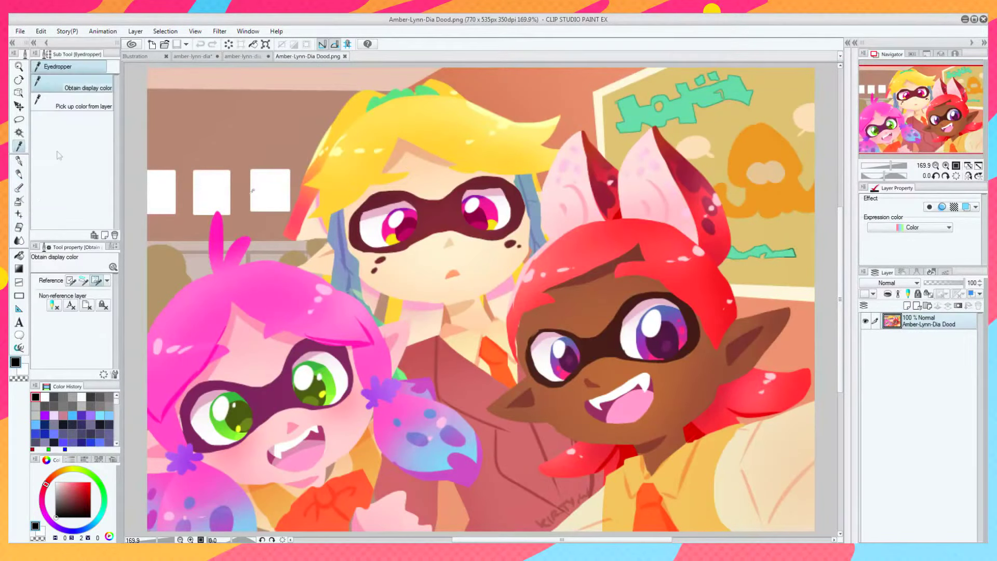
click(597, 415)
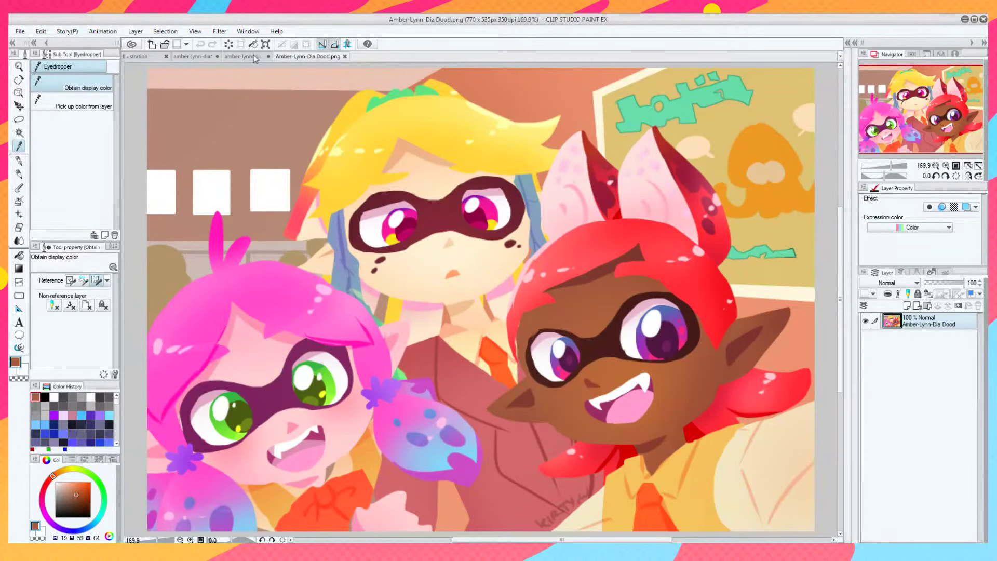
click(257, 56)
click(18, 294)
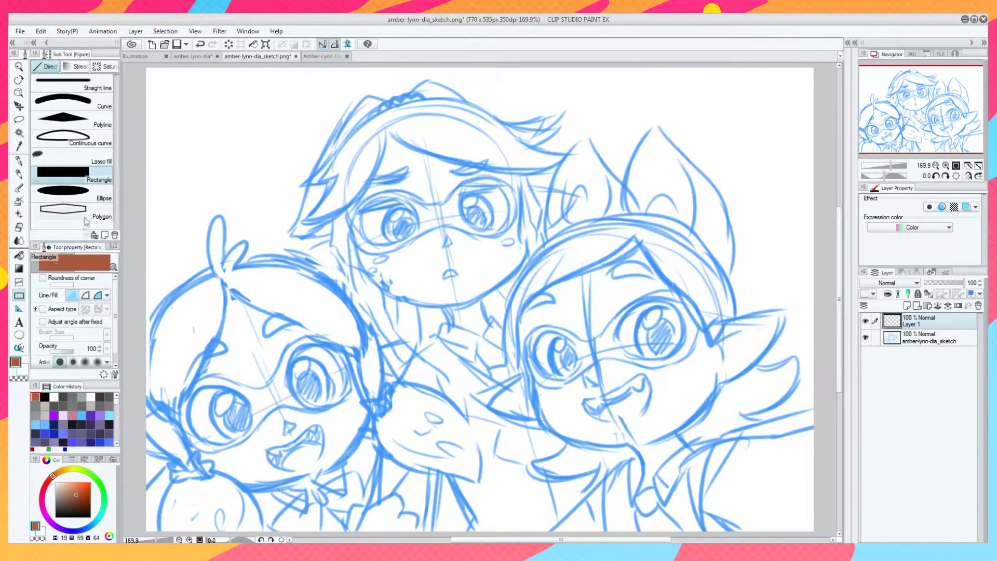
click(73, 155)
Lasso-fill the right inkling's face brown on Layer 1, undoing a misshapen right ear.
mouse_move(516, 284)
mouse_down()
mouse_move(553, 287)
mouse_move(523, 356)
mouse_up()
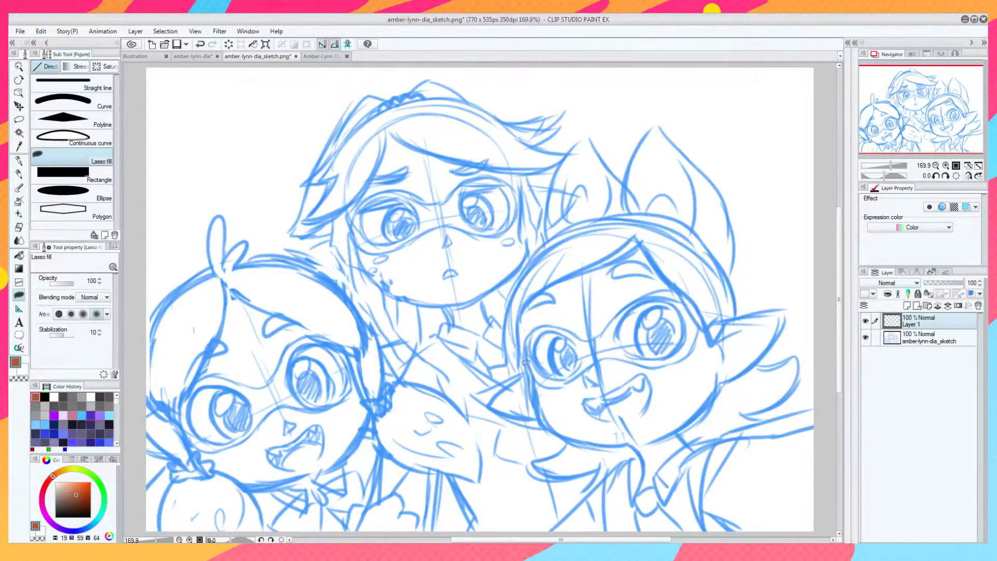
mouse_move(526, 362)
mouse_down()
mouse_move(521, 322)
mouse_move(551, 260)
mouse_move(629, 224)
mouse_move(703, 253)
mouse_move(726, 298)
mouse_move(720, 389)
mouse_move(644, 439)
mouse_move(559, 436)
mouse_move(527, 402)
mouse_move(522, 364)
mouse_up()
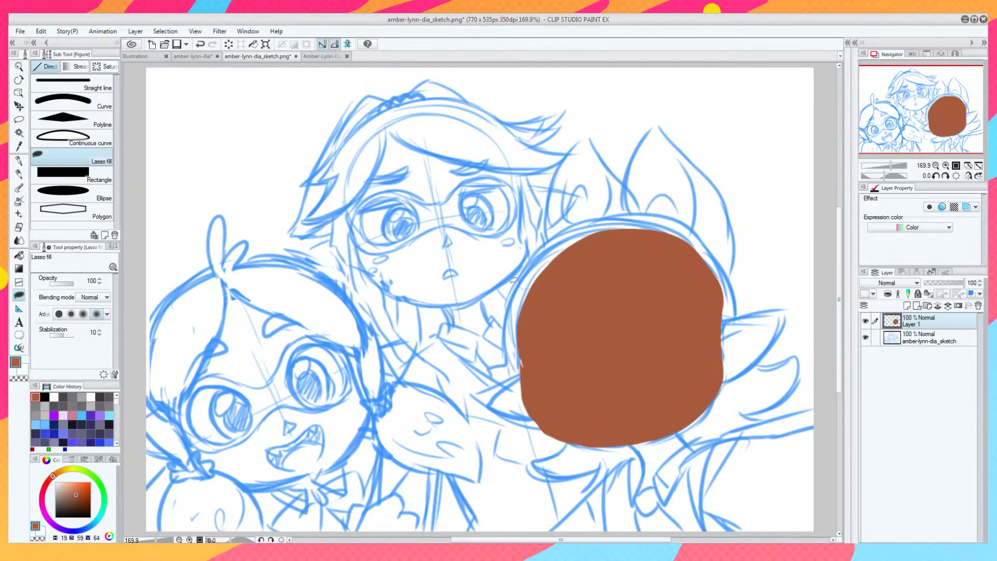
mouse_move(690, 304)
mouse_down()
mouse_move(788, 308)
mouse_move(774, 345)
mouse_move(692, 372)
mouse_up()
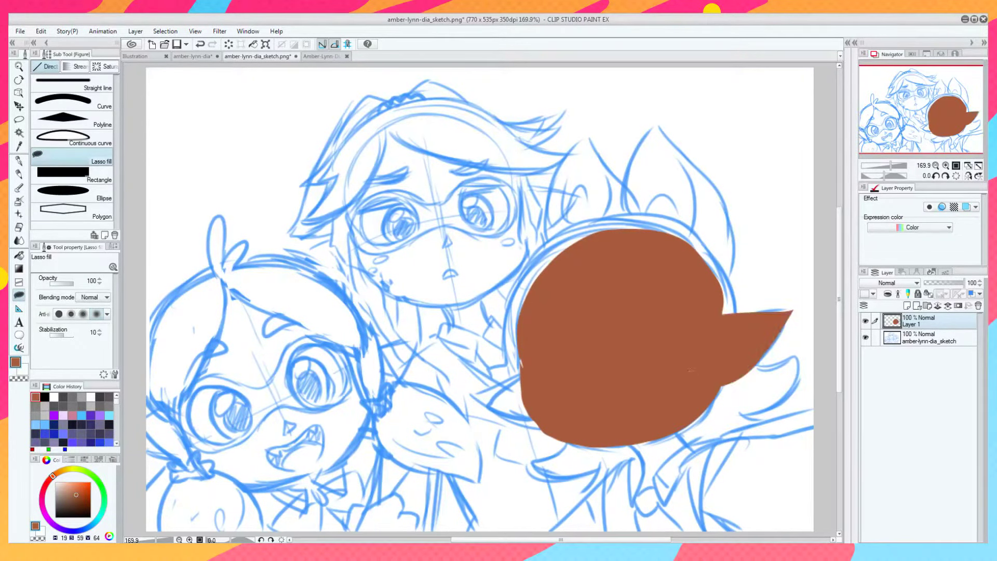
click(199, 43)
Add pointed right and left ears and the neck, undo a stray top fill, and hide Layer 1.
mouse_move(710, 315)
mouse_down()
mouse_move(787, 301)
mouse_move(777, 341)
mouse_move(720, 378)
mouse_up()
mouse_move(520, 363)
mouse_down()
mouse_move(485, 383)
mouse_move(530, 417)
mouse_up()
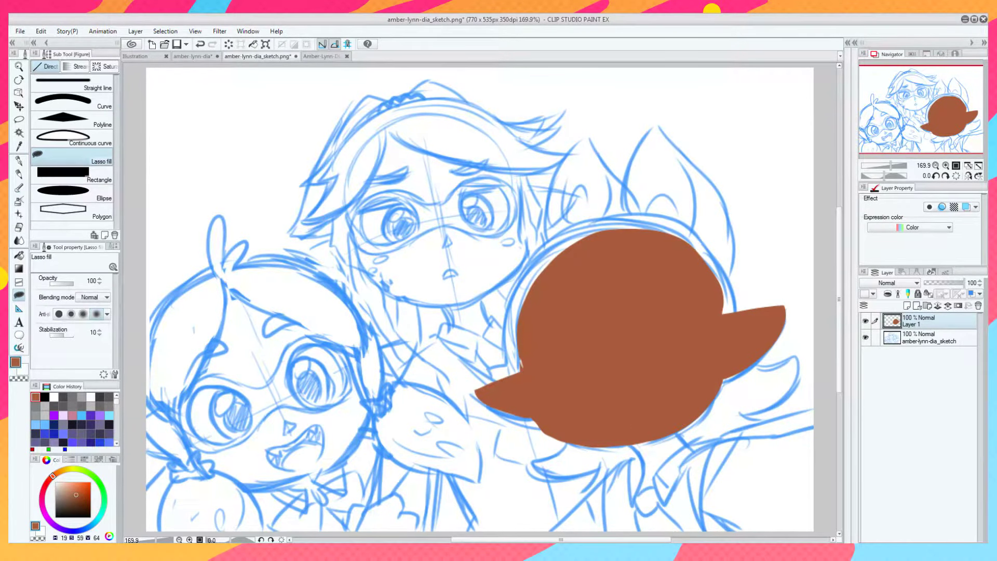
mouse_move(631, 442)
mouse_down()
mouse_move(685, 491)
mouse_move(714, 449)
mouse_move(652, 425)
mouse_up()
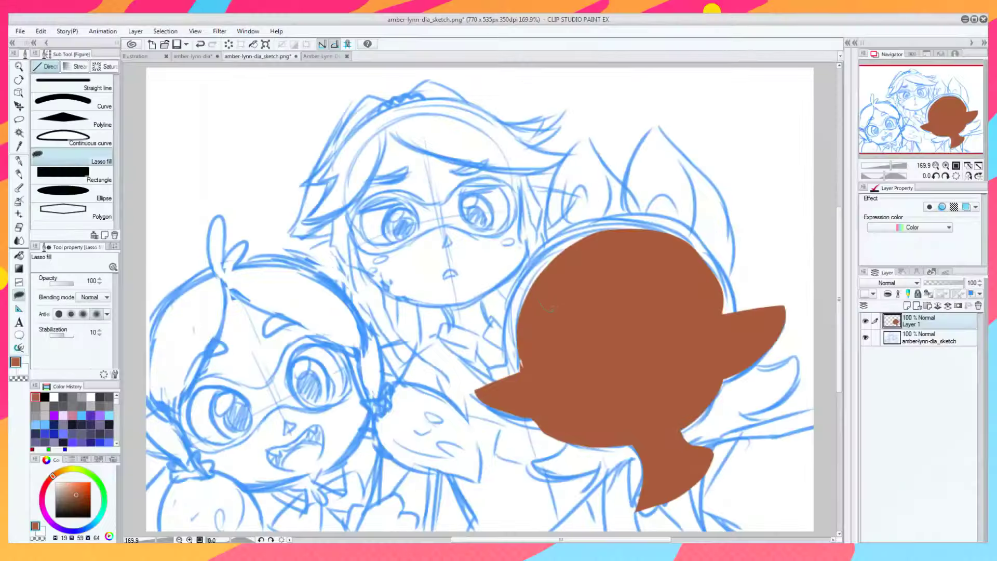
mouse_move(530, 286)
mouse_down()
mouse_move(675, 233)
mouse_move(680, 244)
mouse_up()
click(200, 44)
click(18, 118)
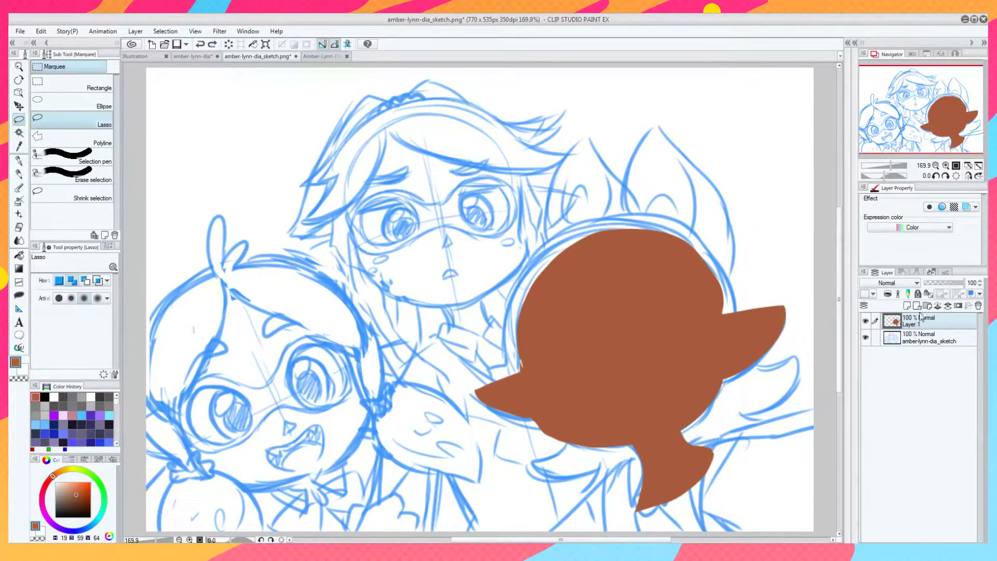
click(865, 322)
On new Layer 2, select the head, right ear and neck and bucket-fill them brown.
click(907, 305)
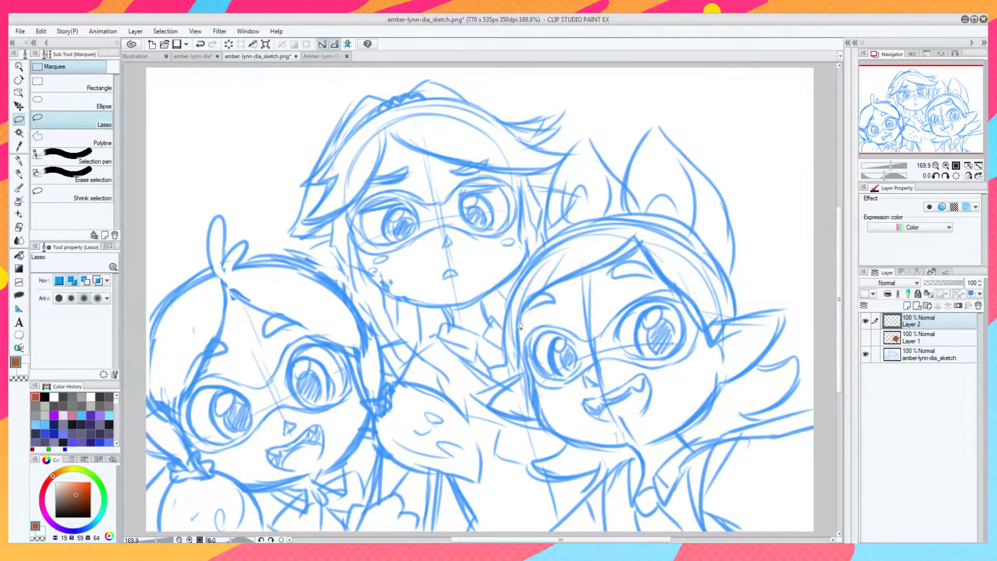
mouse_move(520, 331)
mouse_down()
mouse_move(602, 228)
mouse_move(716, 273)
mouse_move(731, 345)
mouse_move(718, 401)
mouse_move(670, 434)
mouse_move(597, 444)
mouse_move(539, 411)
mouse_move(522, 347)
mouse_move(472, 398)
mouse_move(543, 420)
mouse_up()
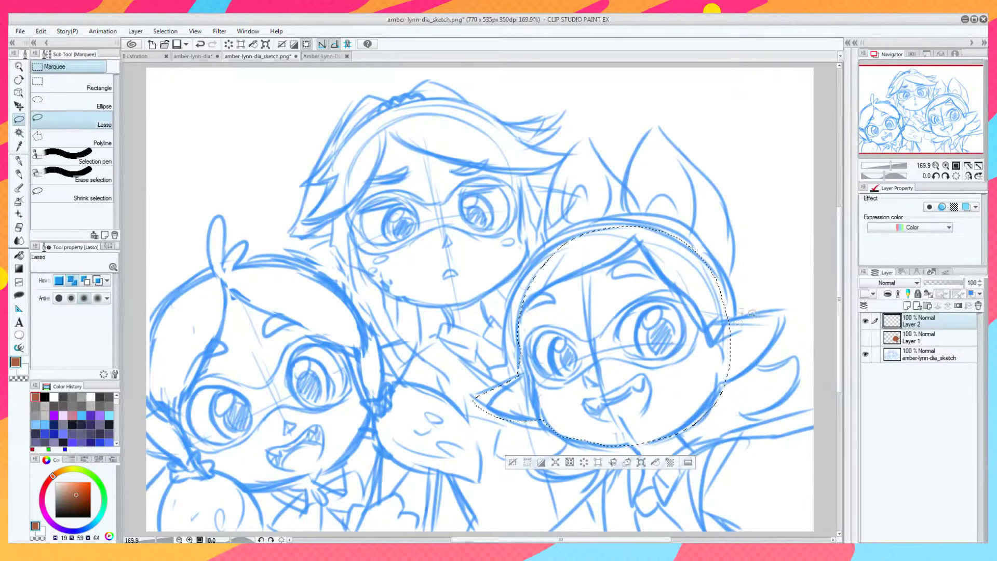
mouse_move(724, 317)
mouse_down()
mouse_move(780, 309)
mouse_move(767, 349)
mouse_move(719, 397)
mouse_up()
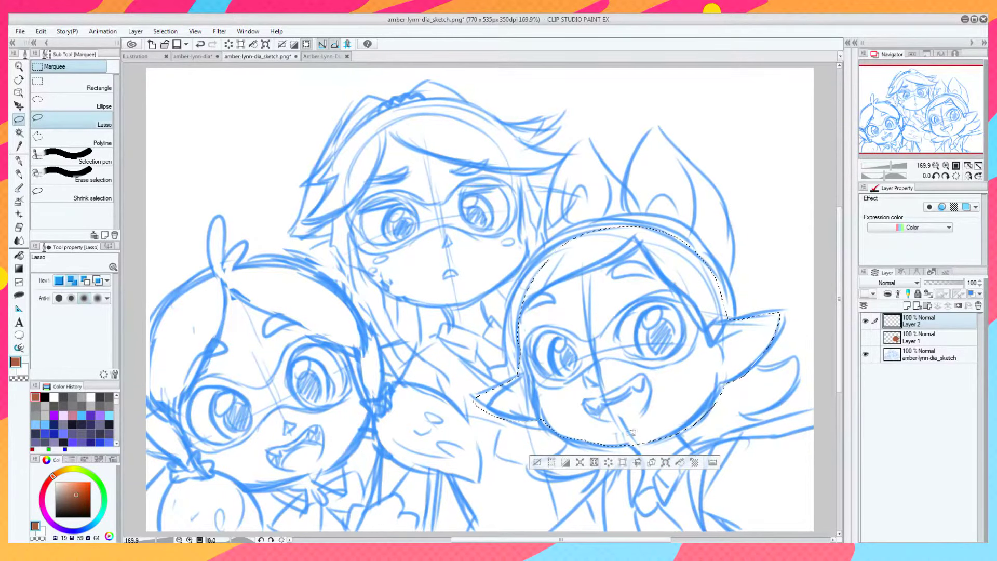
mouse_move(636, 448)
mouse_down()
mouse_move(681, 477)
mouse_move(675, 410)
mouse_up()
click(18, 255)
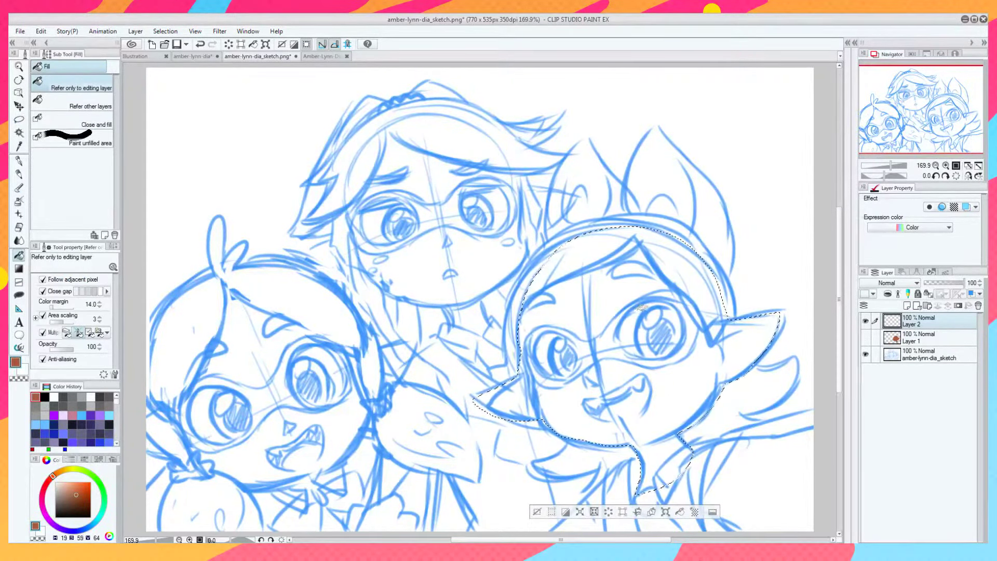
key(alt+BackSpace)
key(ctrl+d)
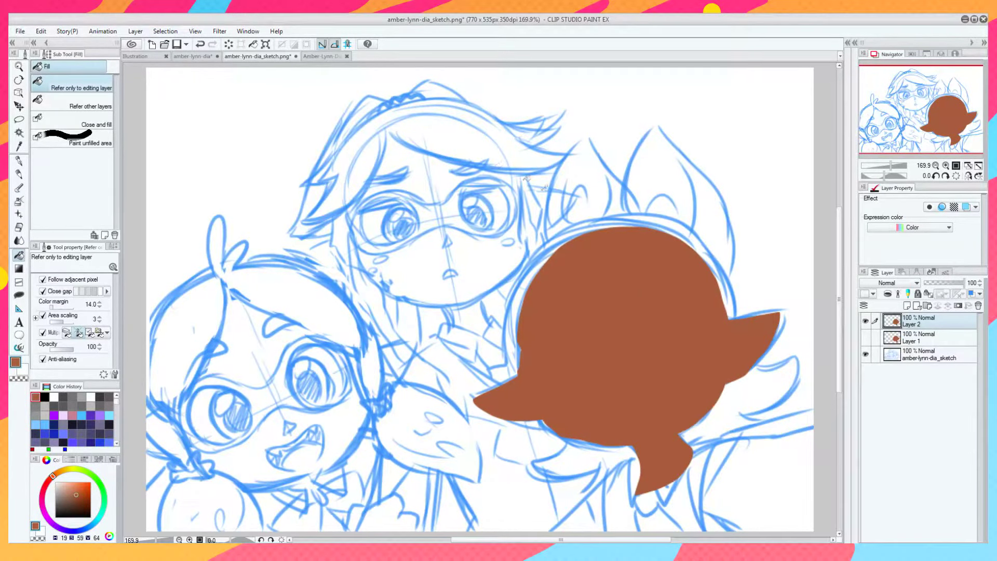
Compare the two fills, leaving Layer 2 hidden and Layer 1 visible again.
click(865, 322)
click(865, 322)
click(865, 336)
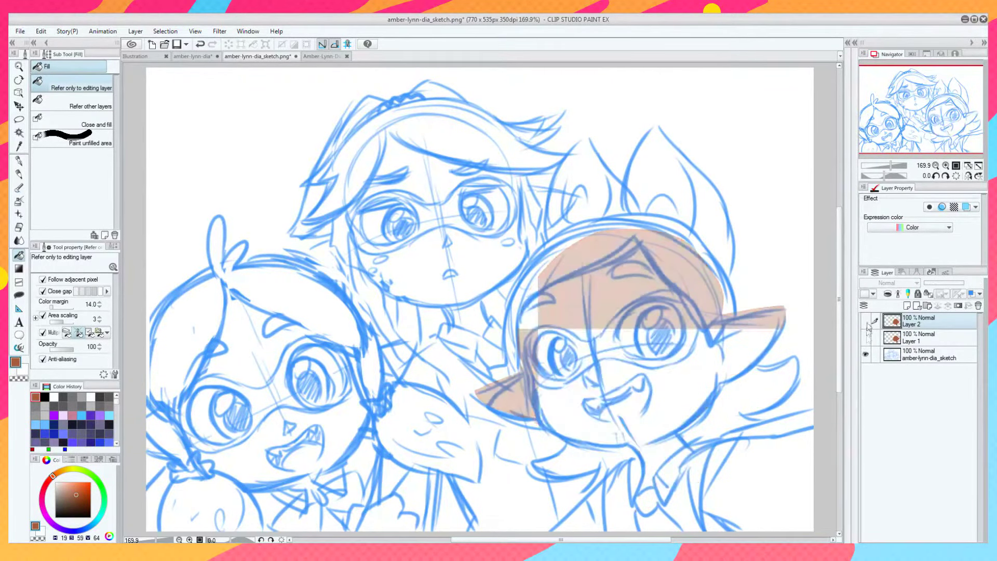
click(867, 335)
click(865, 320)
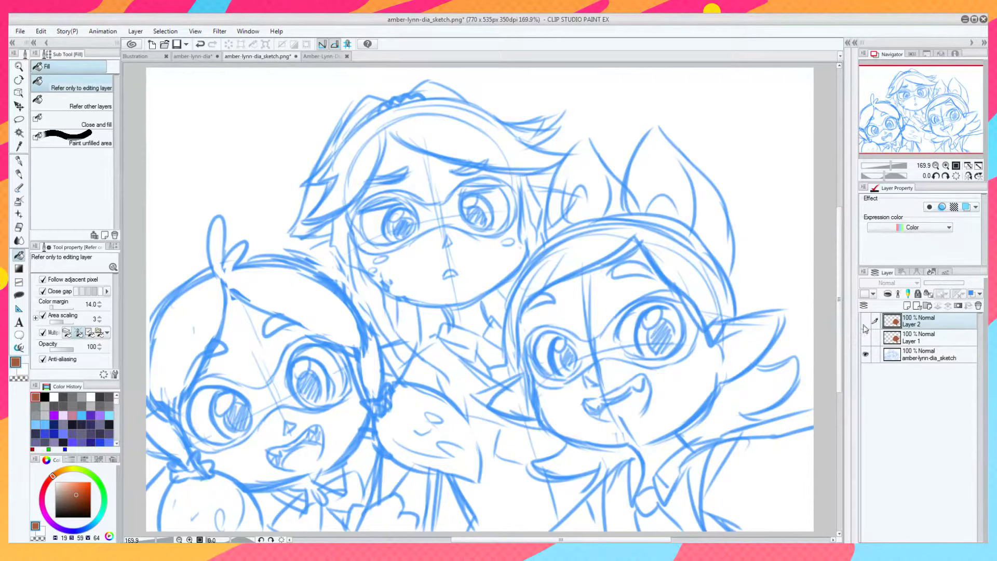
click(865, 336)
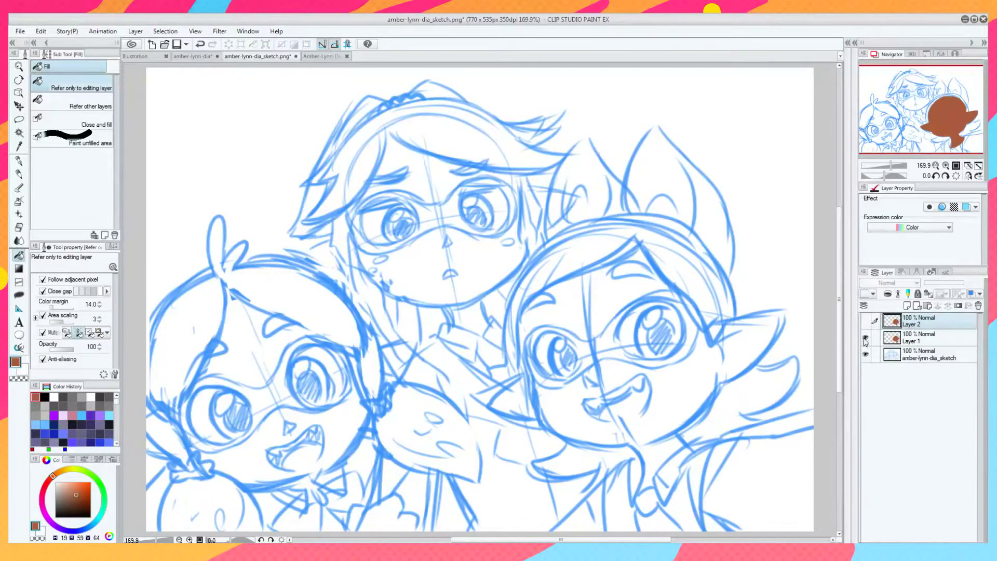
click(914, 334)
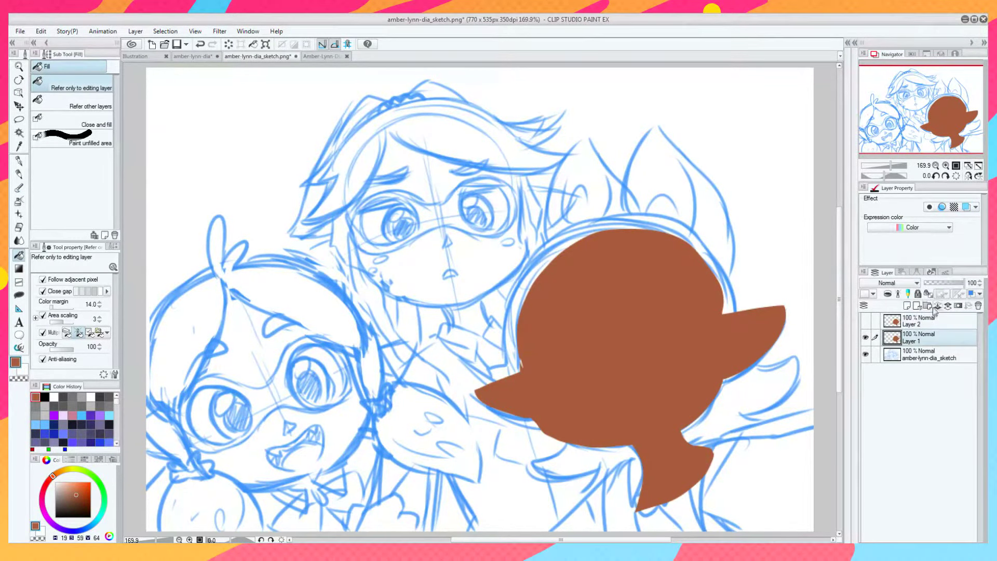
click(917, 354)
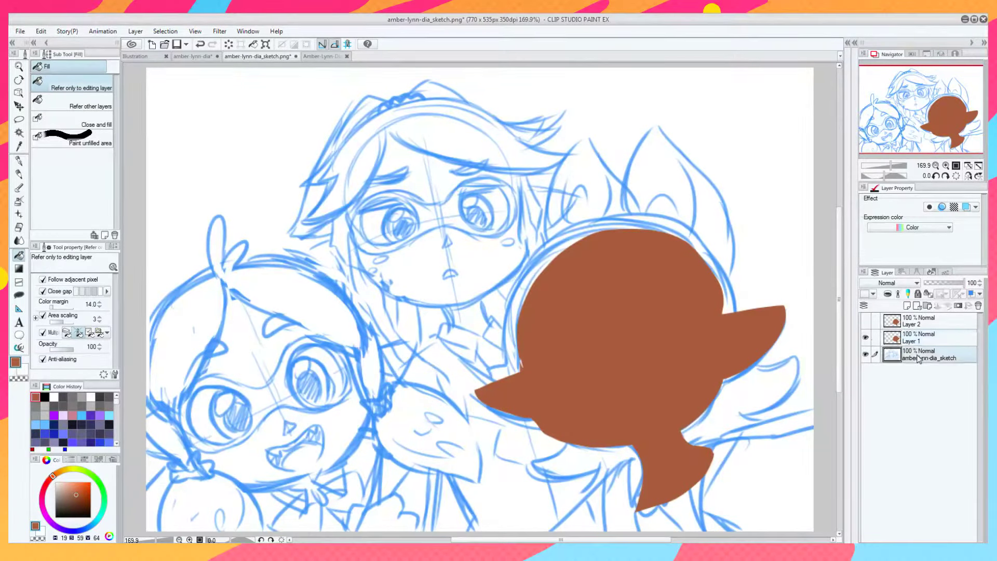
Try the brown fill layer at 61, 35 and 27 opacity, then add a new layer above it.
click(916, 340)
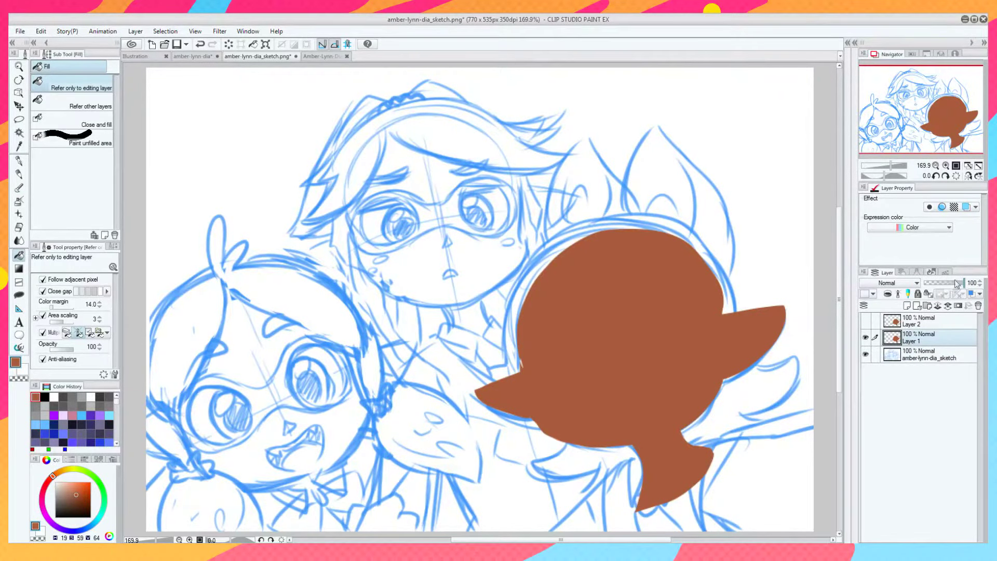
drag(957, 285, 949, 286)
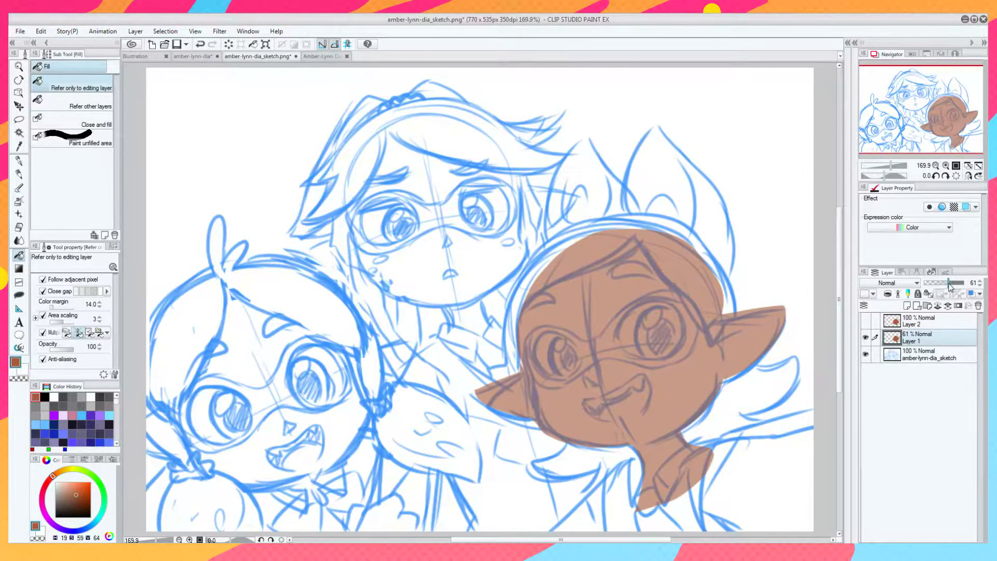
mouse_move(949, 286)
mouse_down()
mouse_move(940, 289)
mouse_move(967, 286)
mouse_up()
click(866, 338)
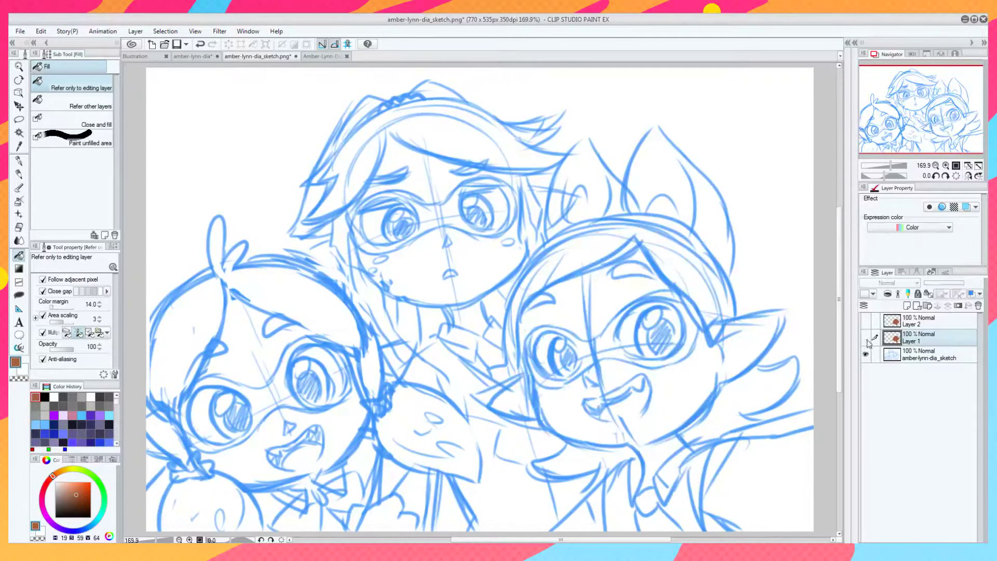
click(865, 338)
mouse_move(963, 285)
mouse_down()
mouse_move(935, 289)
mouse_move(965, 285)
mouse_up()
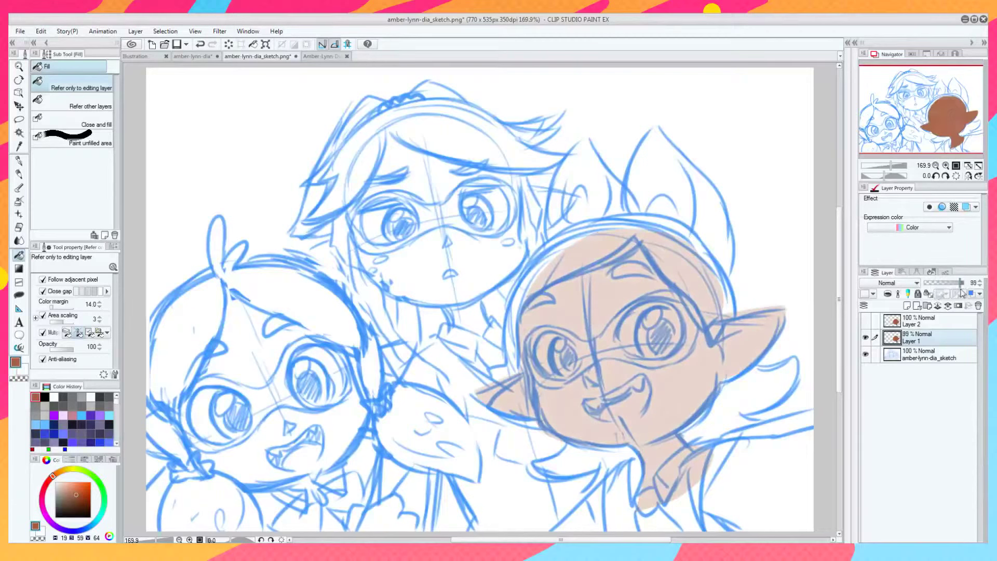
click(907, 307)
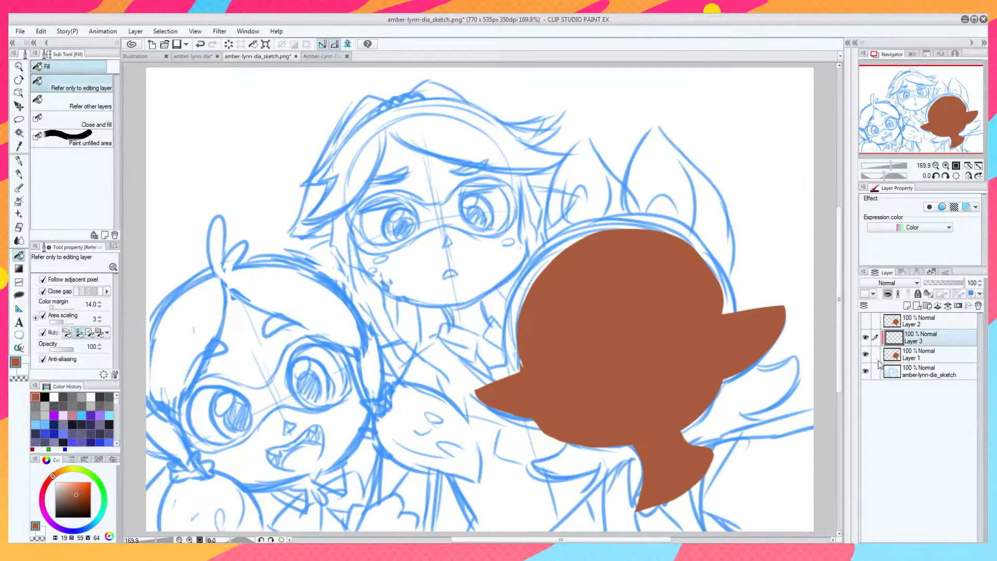
Airbrush darker brown shading down the head's right side.
click(19, 201)
click(77, 503)
mouse_move(615, 202)
mouse_down()
mouse_move(712, 296)
mouse_move(648, 457)
mouse_up()
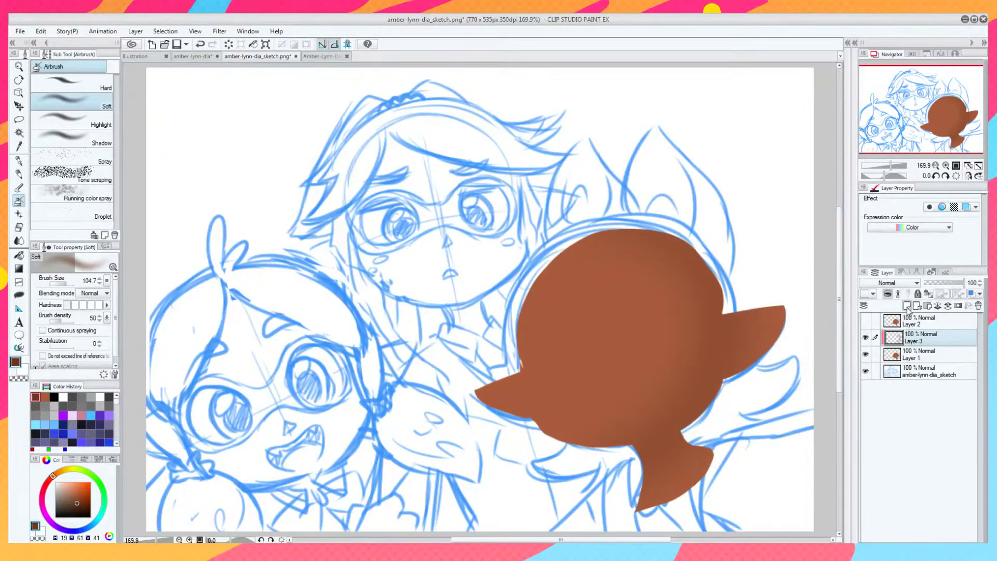
On a new layer, lasso-fill shadows on the right ear, side, neck and left ear at 54% opacity.
click(907, 306)
click(19, 294)
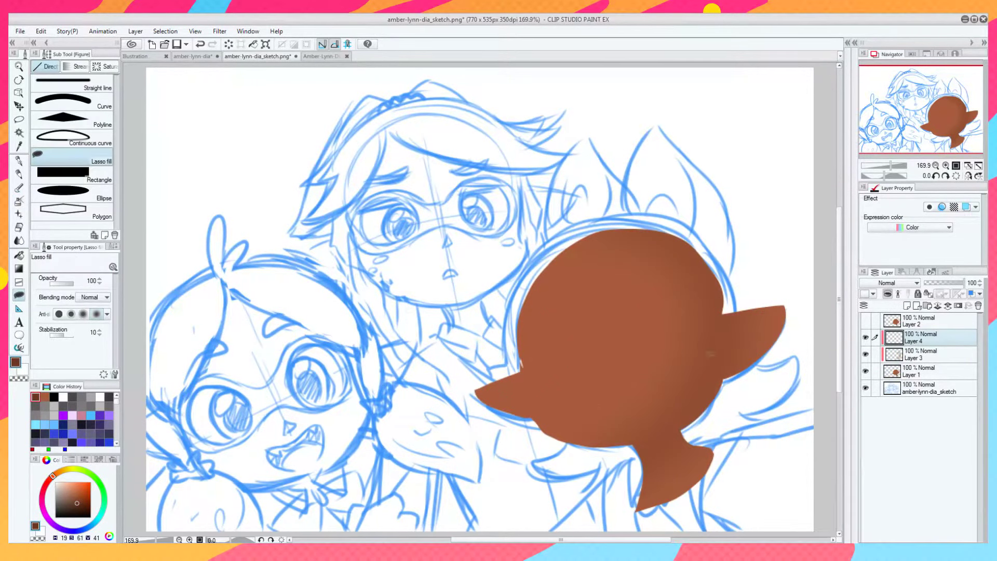
mouse_move(665, 228)
mouse_down()
mouse_move(692, 247)
mouse_move(718, 310)
mouse_up()
mouse_move(708, 325)
mouse_down()
mouse_move(741, 348)
mouse_move(757, 319)
mouse_move(707, 235)
mouse_up()
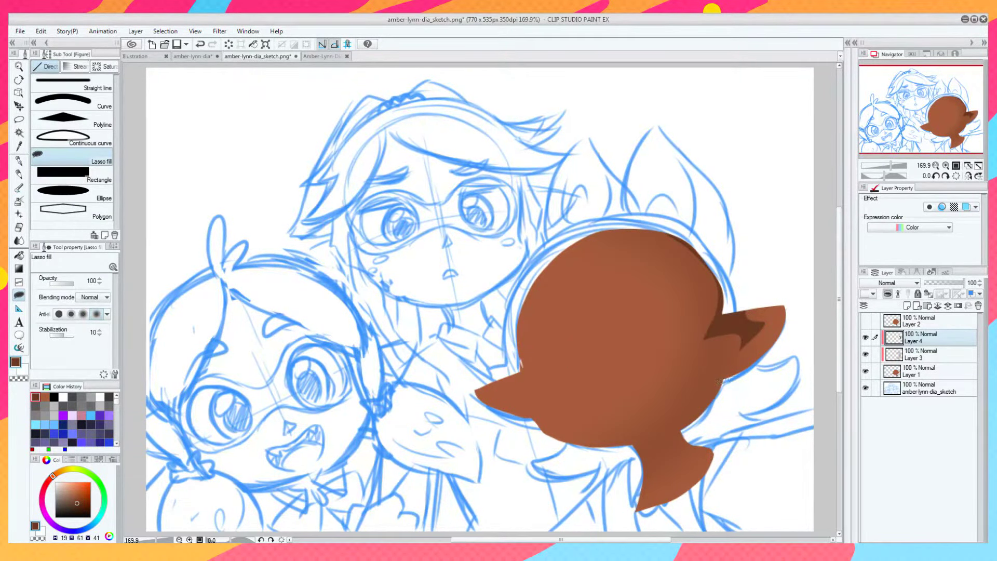
mouse_move(722, 369)
mouse_down()
mouse_move(632, 441)
mouse_move(675, 454)
mouse_move(719, 371)
mouse_up()
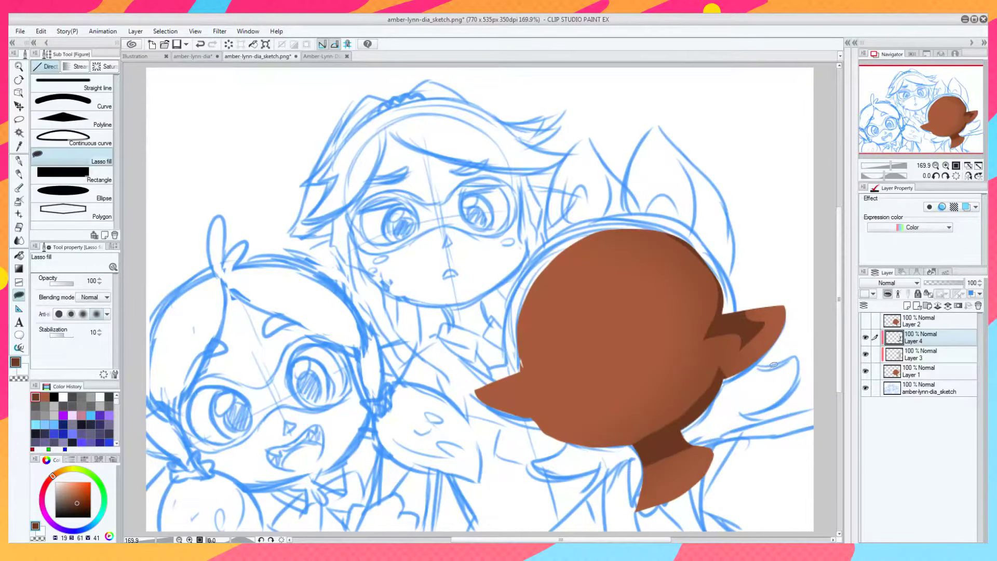
drag(953, 287, 945, 284)
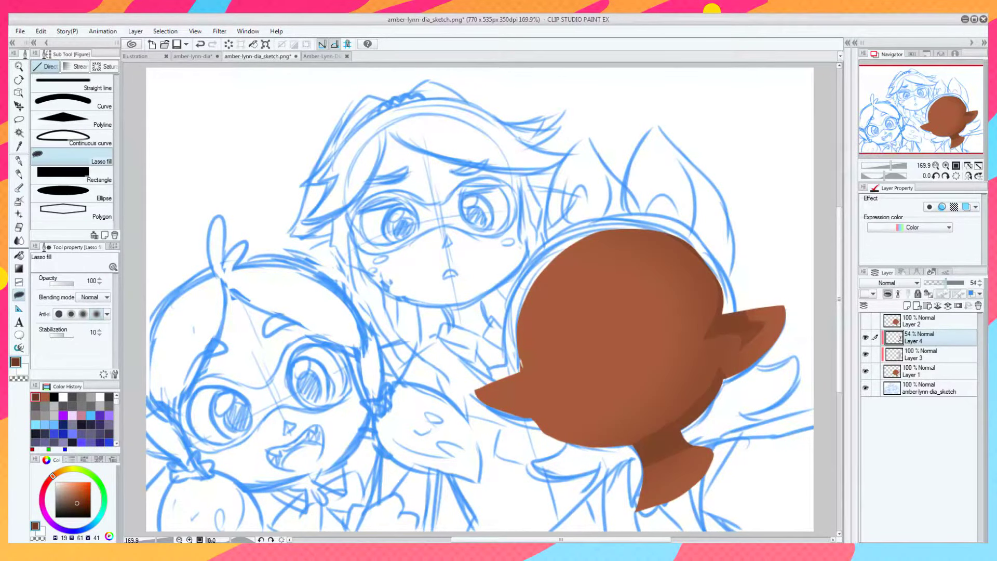
drag(522, 394, 500, 389)
click(866, 372)
click(866, 372)
drag(75, 511, 47, 508)
Lasso-fill a black goggle mask around the eyes on a new layer.
click(906, 306)
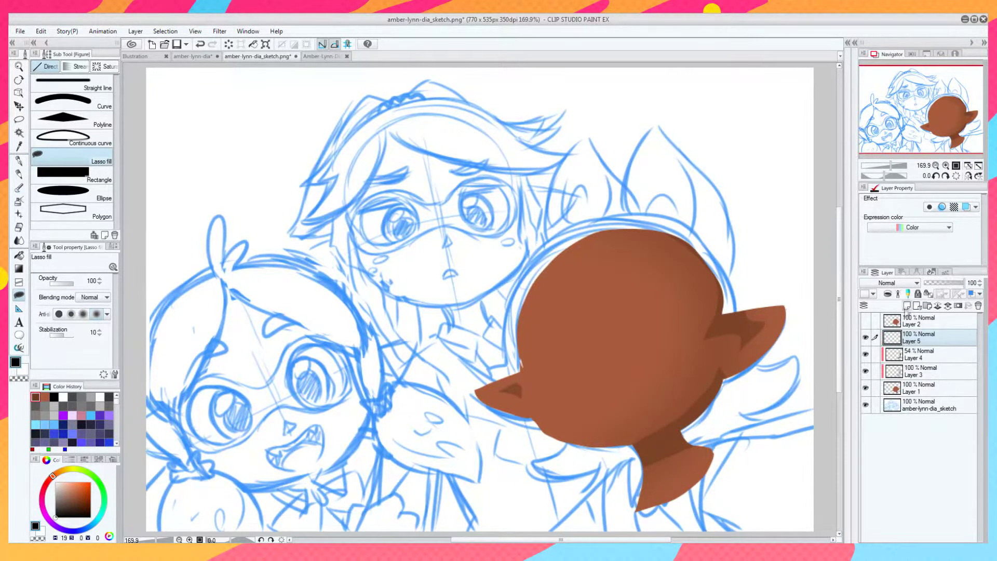
click(865, 388)
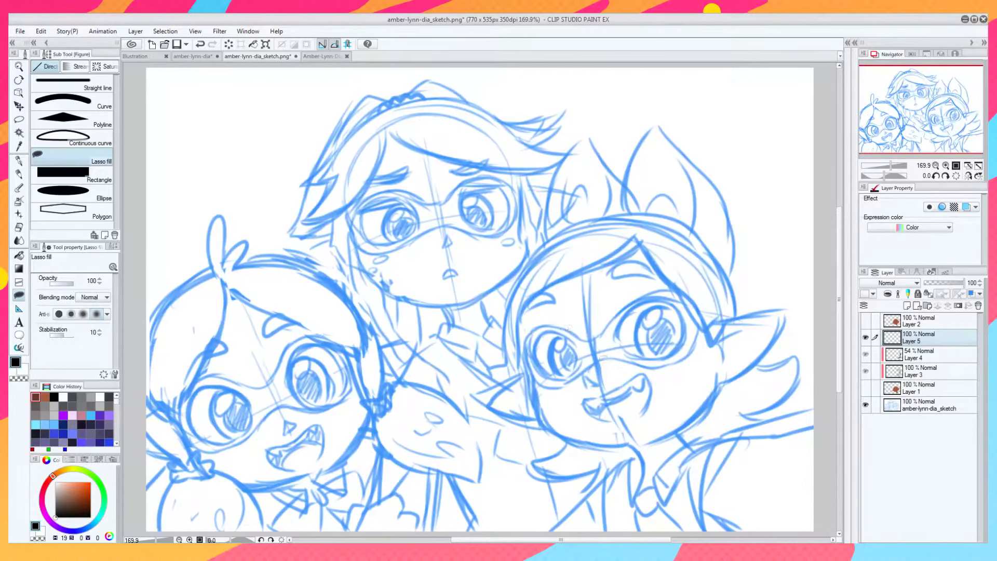
mouse_move(581, 337)
mouse_down()
mouse_move(533, 326)
mouse_move(523, 356)
mouse_move(536, 381)
mouse_move(620, 355)
mouse_move(659, 362)
mouse_move(689, 352)
mouse_move(701, 307)
mouse_move(667, 293)
mouse_move(584, 338)
mouse_up()
click(866, 388)
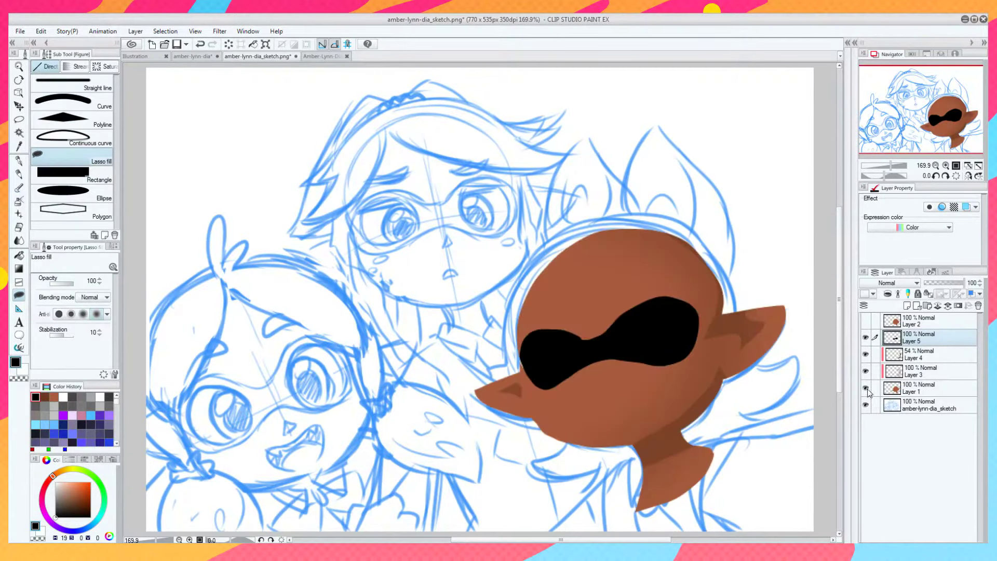
click(866, 388)
On another layer, fill both eye shapes and make the goggle lenses white.
click(907, 306)
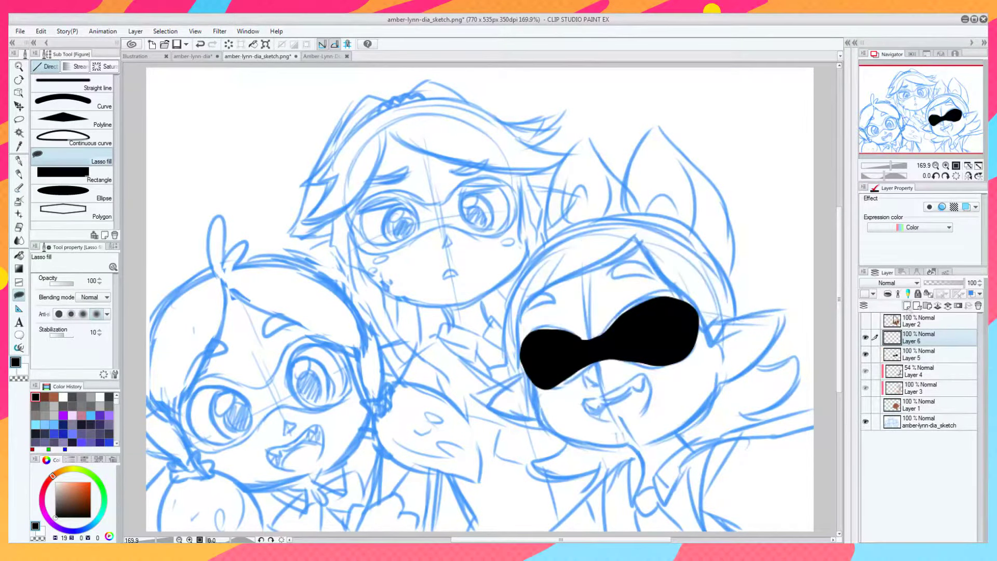
click(866, 354)
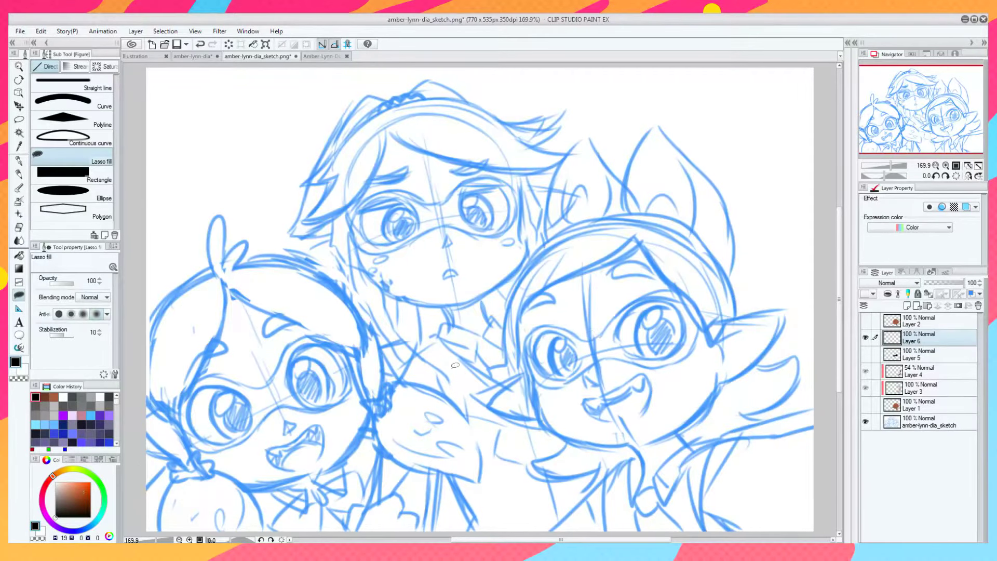
mouse_move(572, 335)
mouse_down()
mouse_move(541, 331)
mouse_move(536, 351)
mouse_move(556, 374)
mouse_move(574, 371)
mouse_move(582, 343)
mouse_move(549, 353)
mouse_move(538, 342)
mouse_move(543, 368)
mouse_move(563, 376)
mouse_up()
mouse_move(665, 298)
mouse_down()
mouse_move(684, 340)
mouse_move(652, 354)
mouse_move(631, 350)
mouse_move(590, 383)
mouse_move(639, 369)
mouse_move(651, 375)
mouse_move(645, 397)
mouse_move(611, 417)
mouse_move(583, 400)
mouse_up()
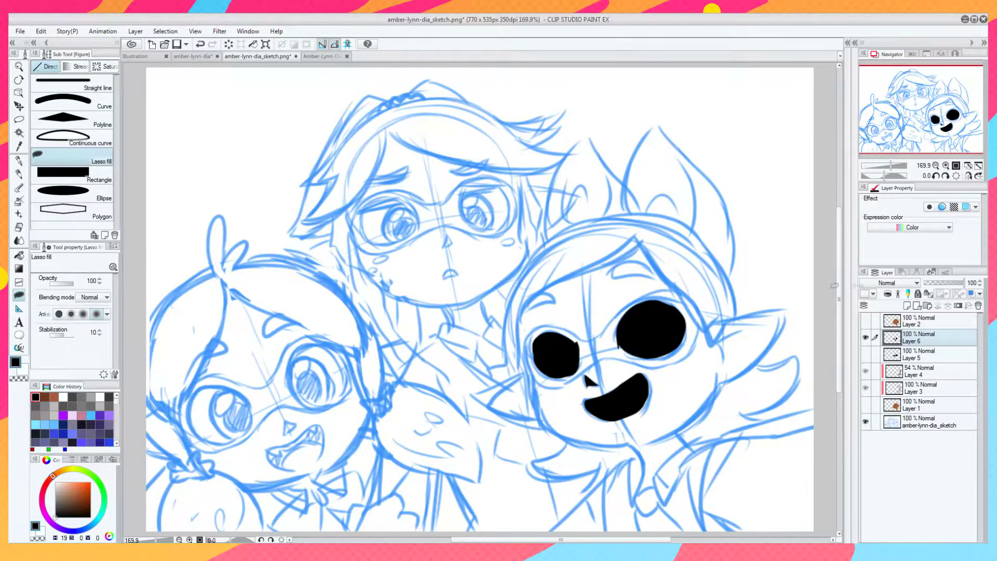
click(865, 355)
key(c)
mouse_move(590, 367)
mouse_down()
mouse_move(522, 302)
mouse_move(624, 363)
mouse_move(582, 370)
mouse_move(585, 378)
mouse_up()
click(54, 397)
Fill the open mouth, settling on a bright pink.
click(66, 497)
click(47, 482)
mouse_move(599, 419)
mouse_down()
mouse_move(590, 393)
mouse_move(657, 384)
mouse_move(628, 421)
mouse_up()
drag(962, 282, 942, 283)
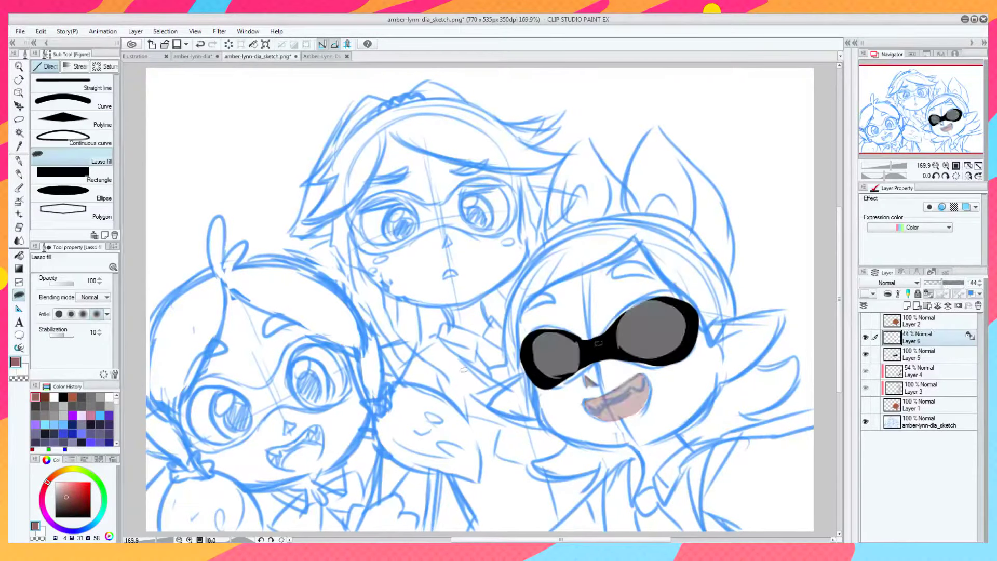
click(70, 504)
click(72, 481)
mouse_move(602, 418)
mouse_down()
mouse_move(619, 384)
mouse_move(654, 419)
mouse_move(599, 415)
mouse_up()
Add white teeth with a fang, restore the eye layer to full opacity, and show the head.
click(55, 483)
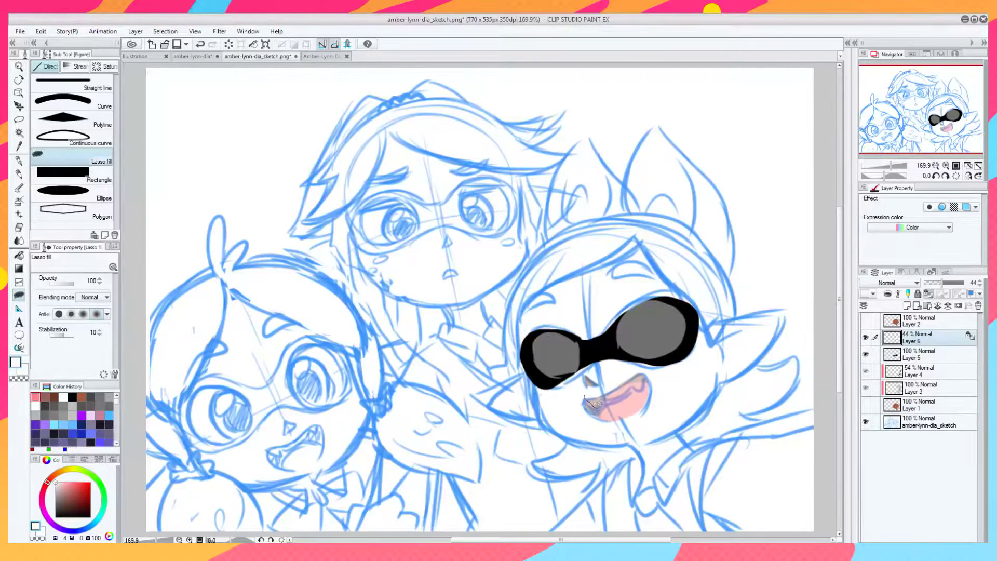
mouse_move(630, 384)
mouse_down()
mouse_move(643, 368)
mouse_move(586, 386)
mouse_up()
drag(584, 397, 599, 403)
drag(942, 283, 965, 282)
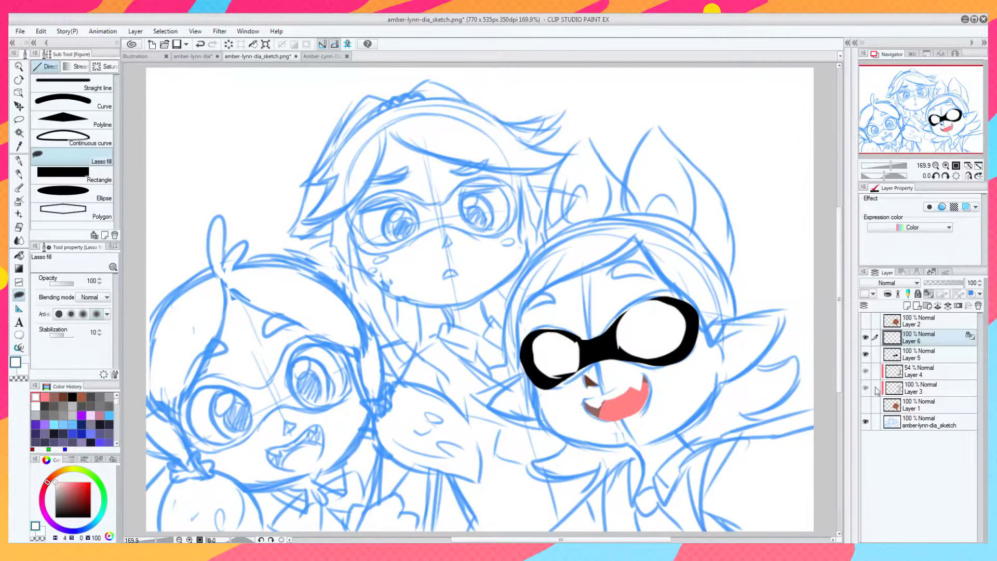
click(865, 404)
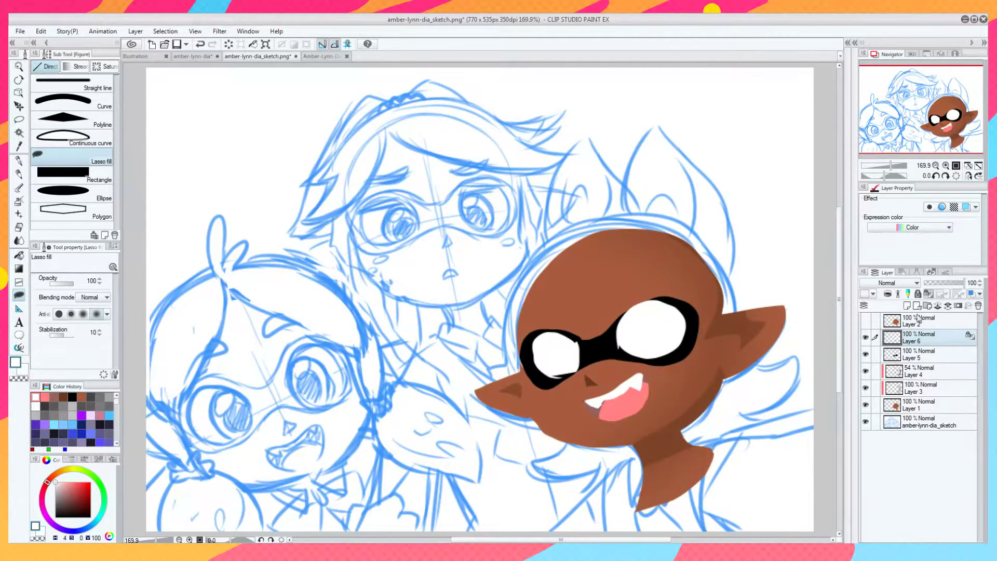
On Layer 7, fill a reddish-brown iris in each lens.
click(906, 305)
click(78, 489)
mouse_move(563, 327)
mouse_down()
mouse_move(588, 357)
mouse_move(568, 330)
mouse_up()
mouse_move(663, 300)
mouse_down()
mouse_move(659, 358)
mouse_move(668, 294)
mouse_up()
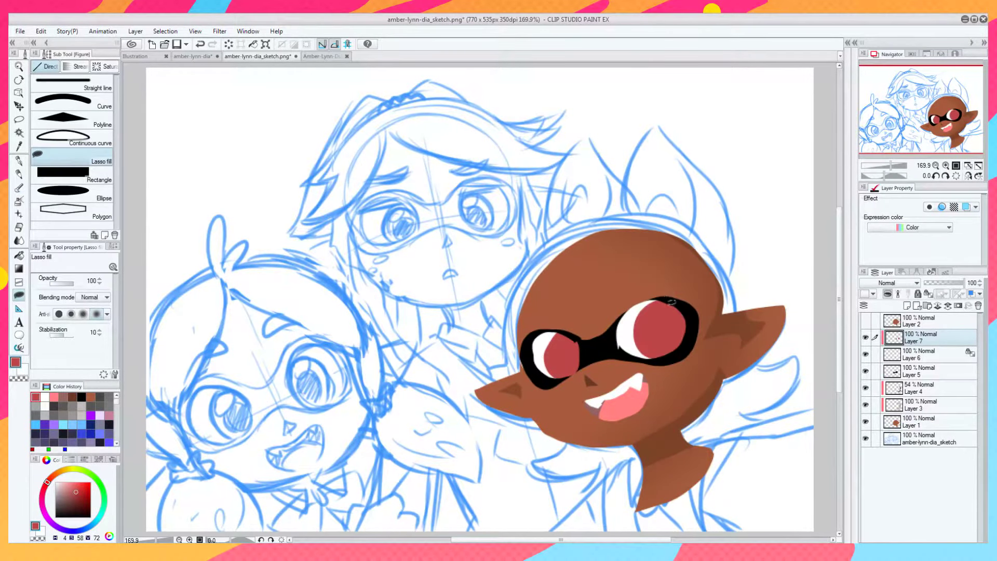
Try darker pupils in both eyes, then undo them.
click(77, 503)
drag(675, 313, 653, 317)
drag(567, 363, 561, 342)
click(200, 44)
click(200, 44)
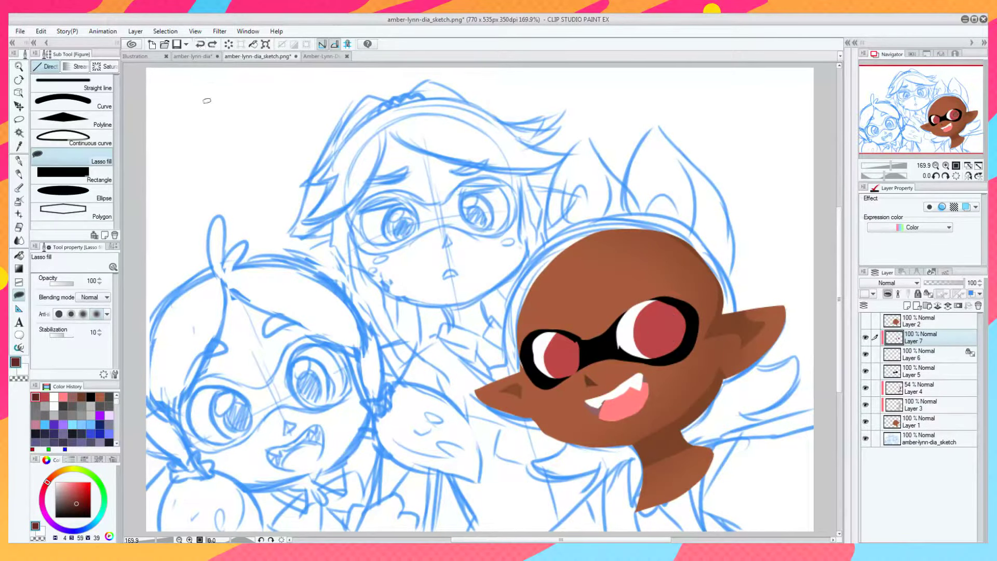
click(79, 511)
Glance at the reference, then toggle the red, pink and yellow inklings' colour layers to compare.
click(333, 57)
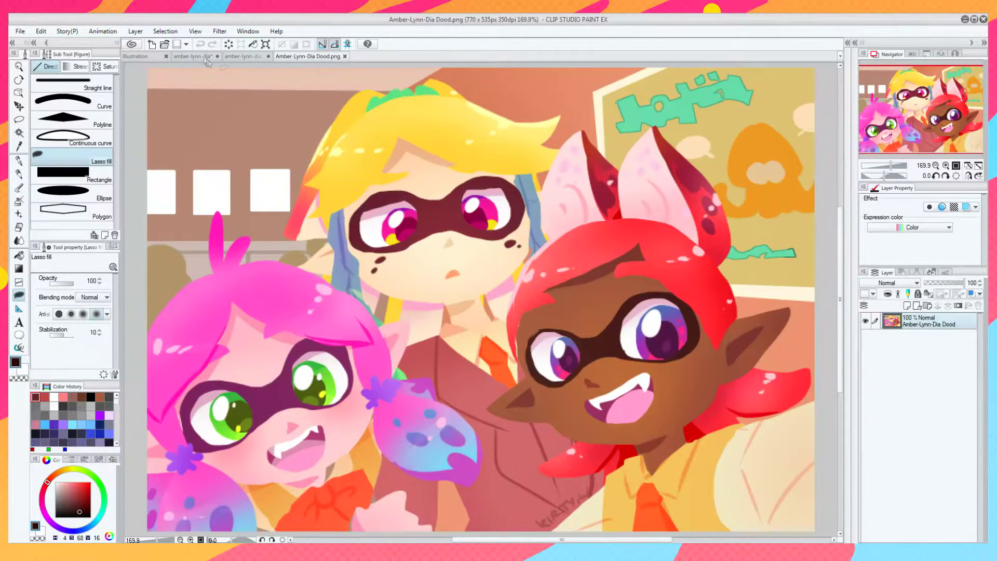
click(206, 57)
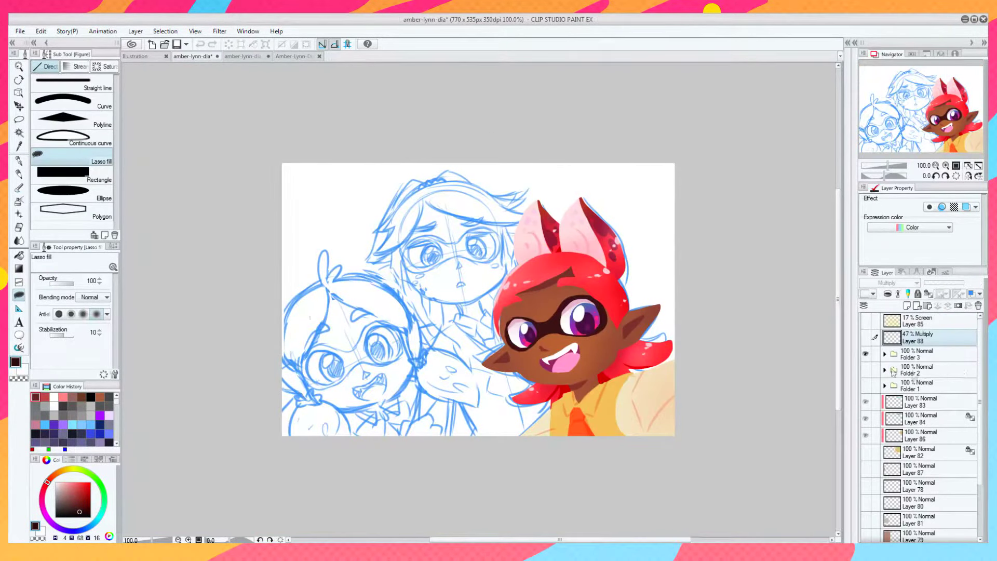
click(866, 354)
click(865, 370)
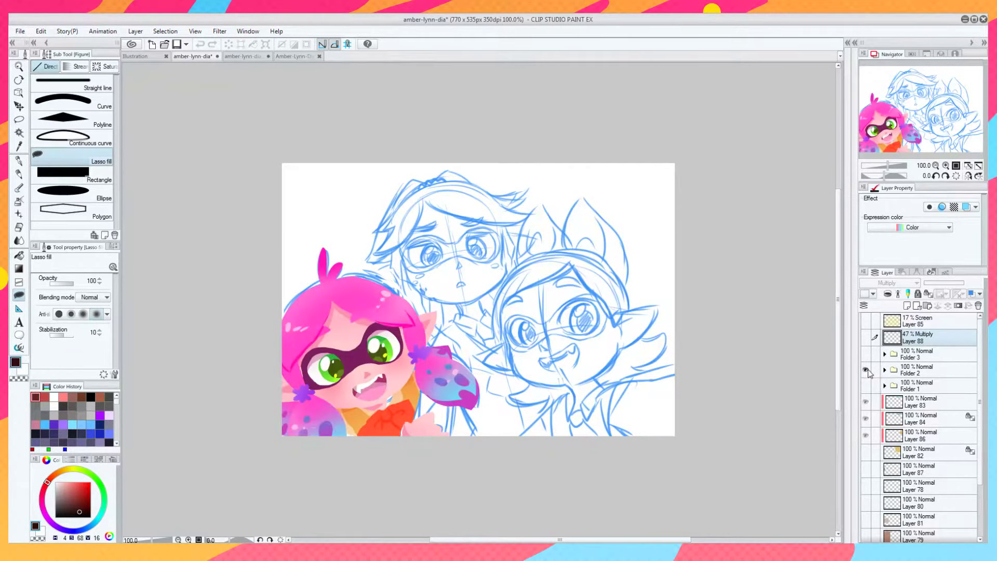
click(866, 371)
click(865, 385)
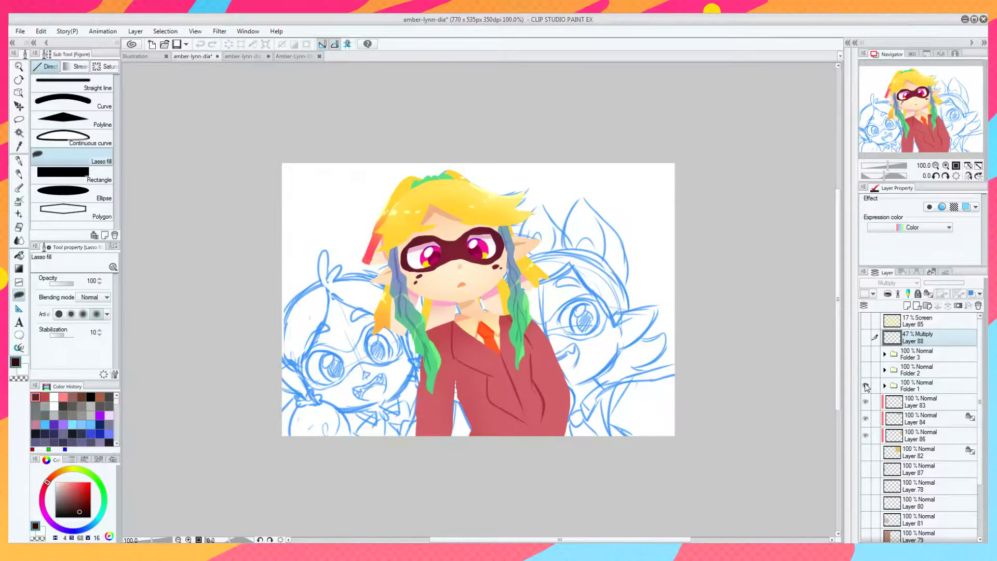
click(865, 385)
Expand Folder 1, show the yellow inkling, and check the hairun layer by toggling it.
scroll(981, 386, down, 1)
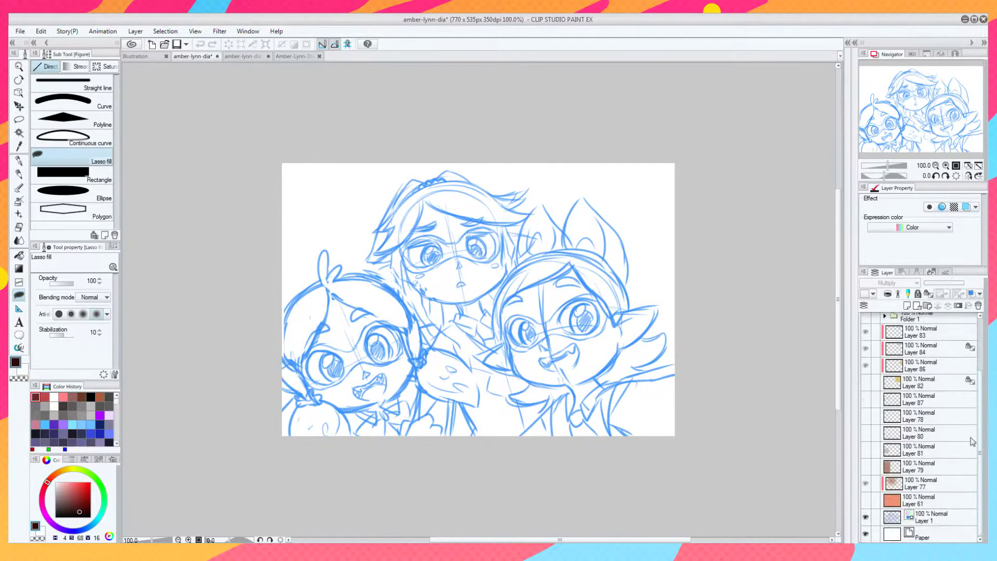
click(884, 373)
click(865, 372)
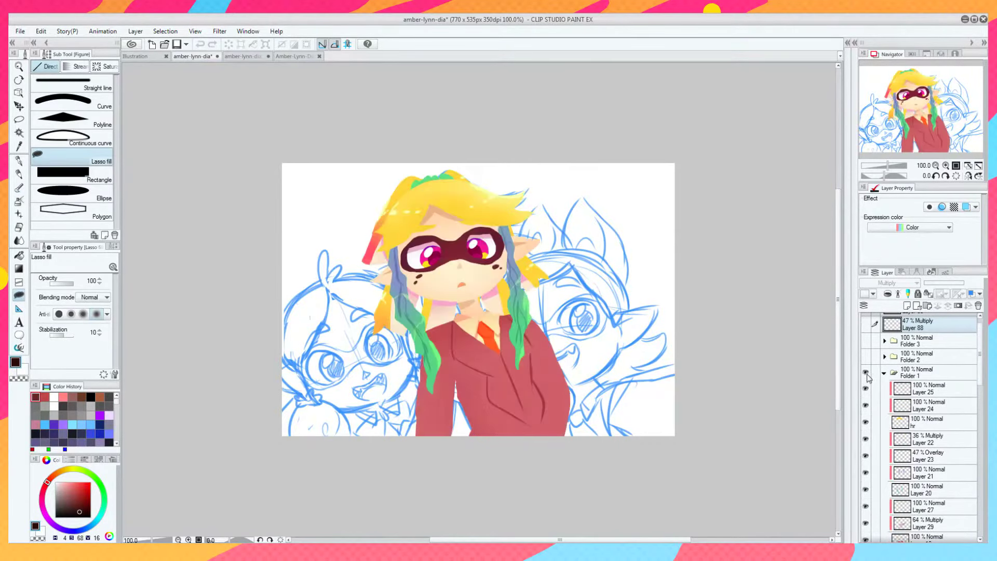
click(966, 373)
scroll(973, 372, down, 10)
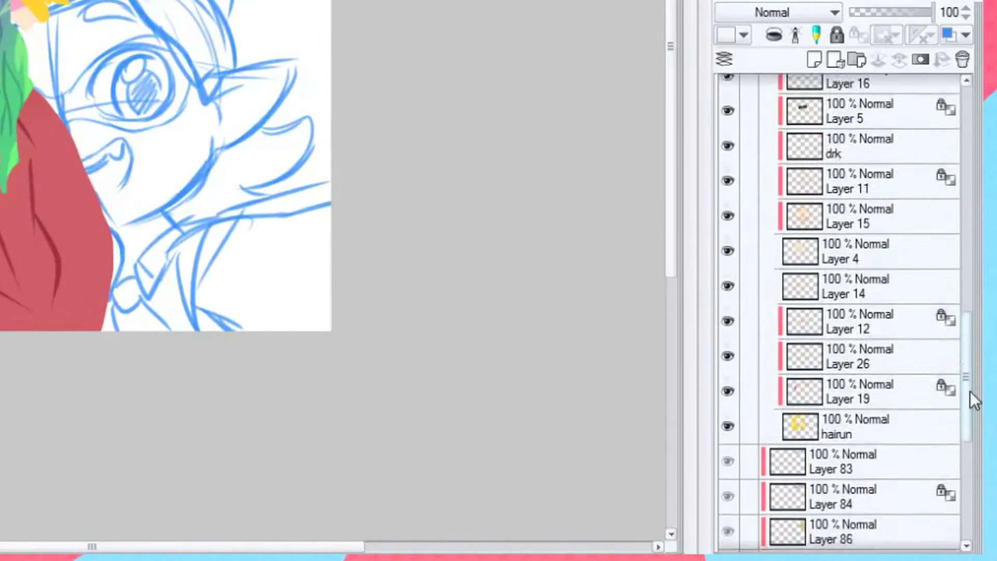
scroll(967, 397, down, 3)
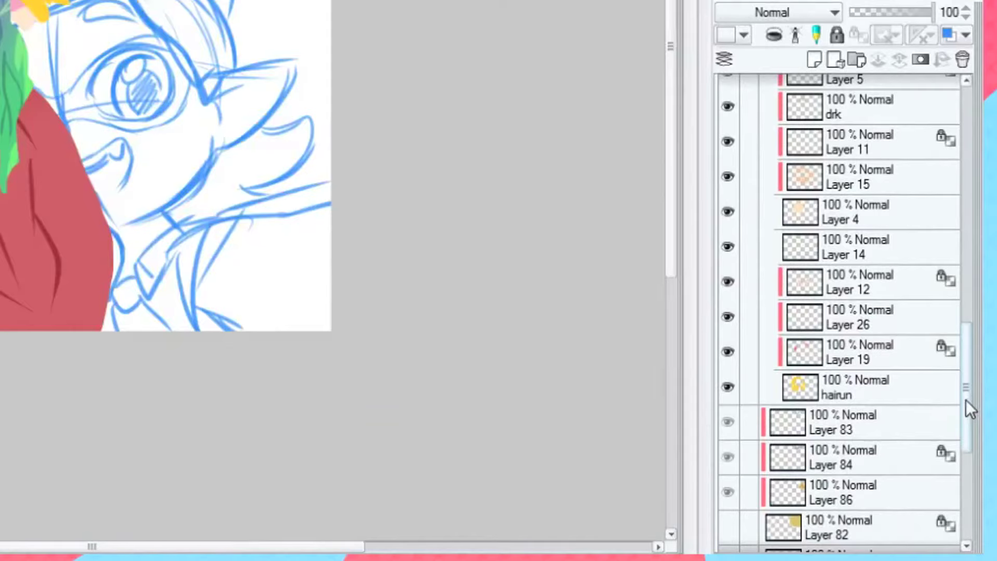
click(727, 387)
click(727, 387)
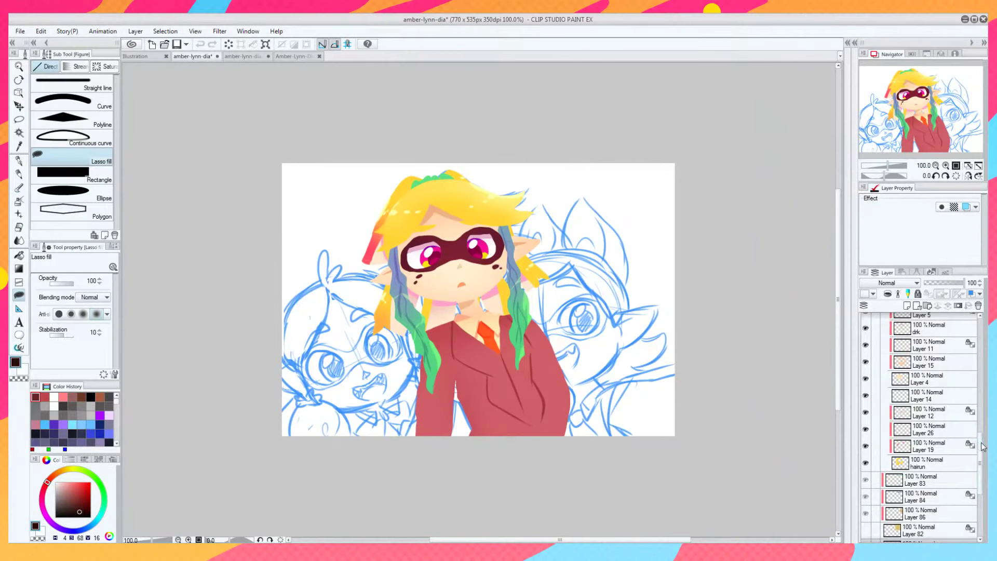
Toggle Layer 11, drk, Layer 5 and the mask layers to compare the face details.
scroll(976, 447, up, 5)
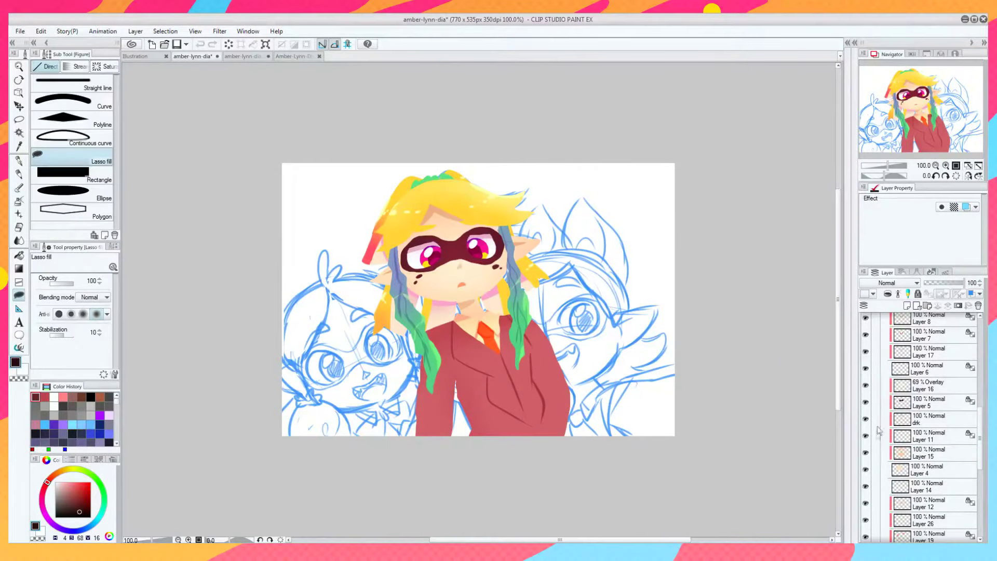
drag(866, 440, 867, 405)
click(865, 402)
click(865, 371)
click(865, 371)
scroll(978, 429, up, 4)
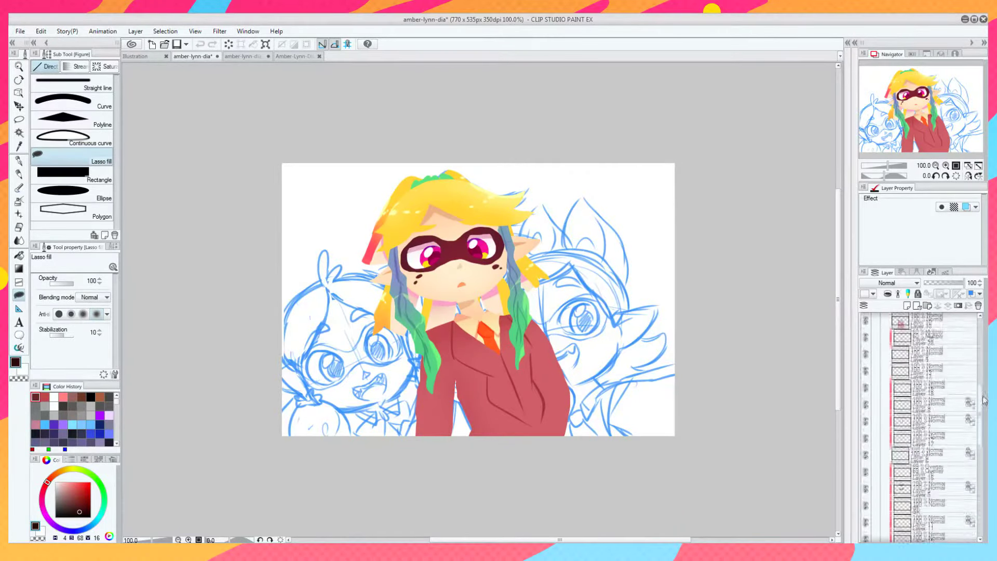
Check the tie, jacket and hair layers by toggling them, then collapse Folder 1 and show Folder 2.
click(867, 394)
click(866, 391)
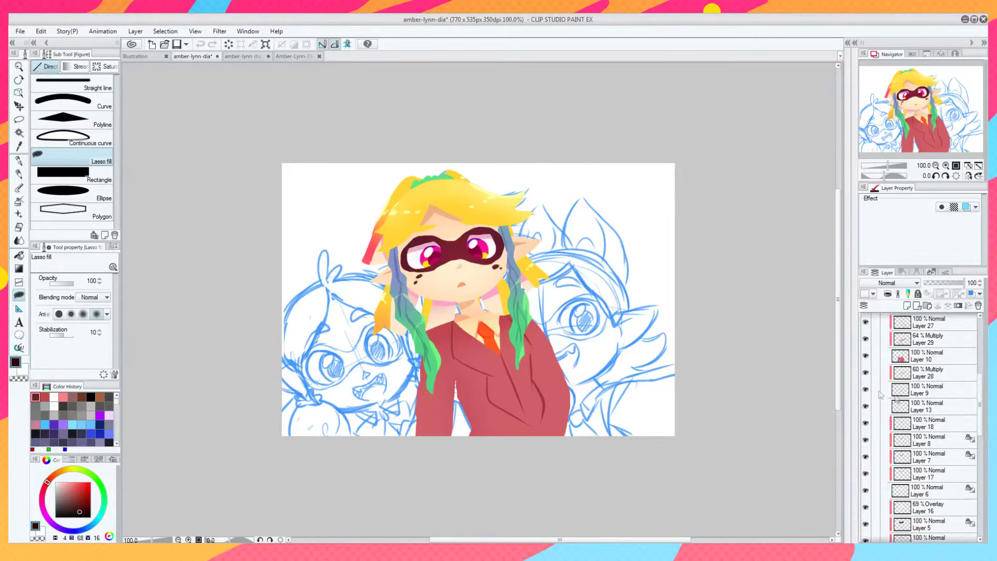
scroll(871, 399, up, 3)
click(867, 398)
click(867, 399)
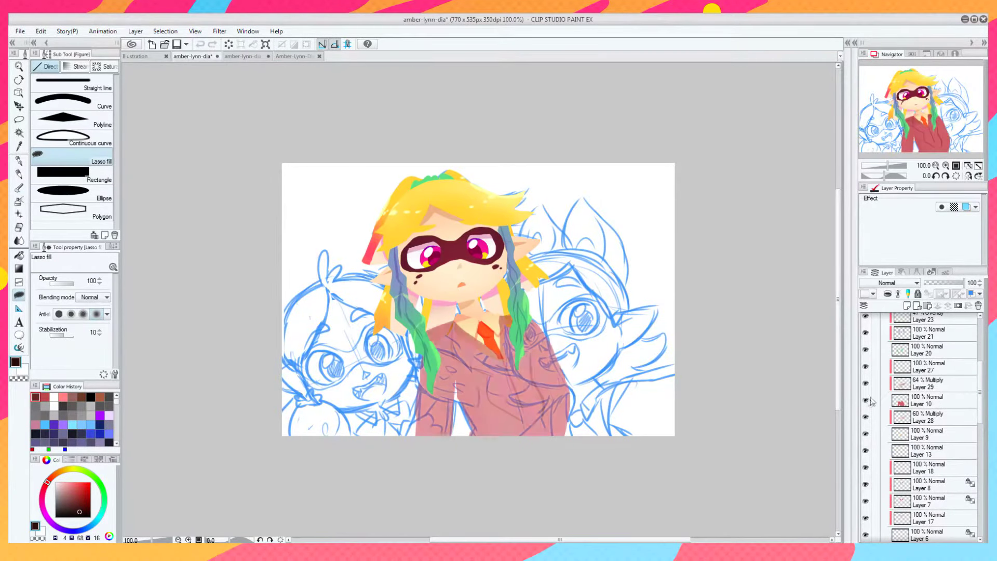
scroll(984, 358, up, 5)
click(866, 454)
click(865, 390)
click(866, 390)
click(865, 455)
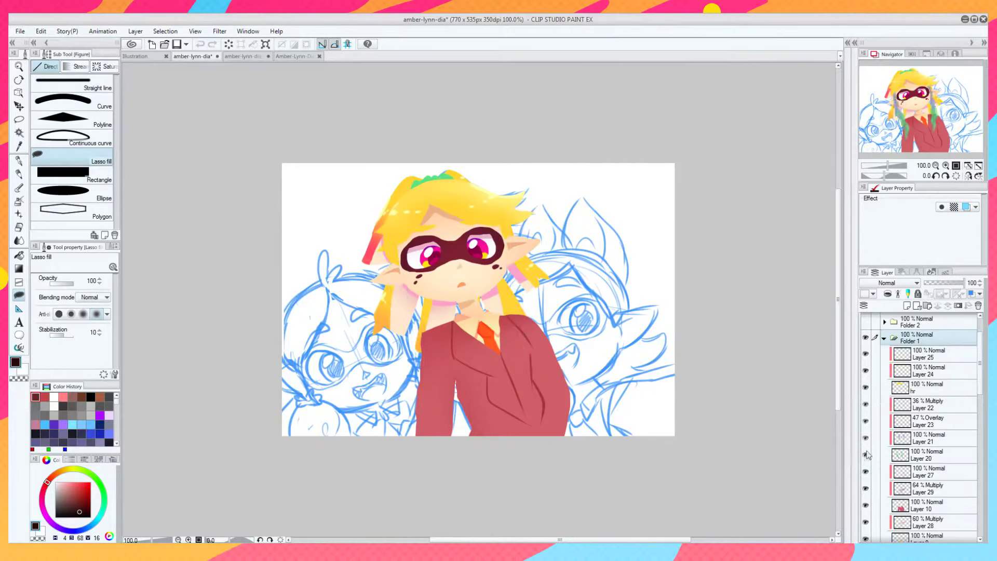
click(883, 338)
click(864, 322)
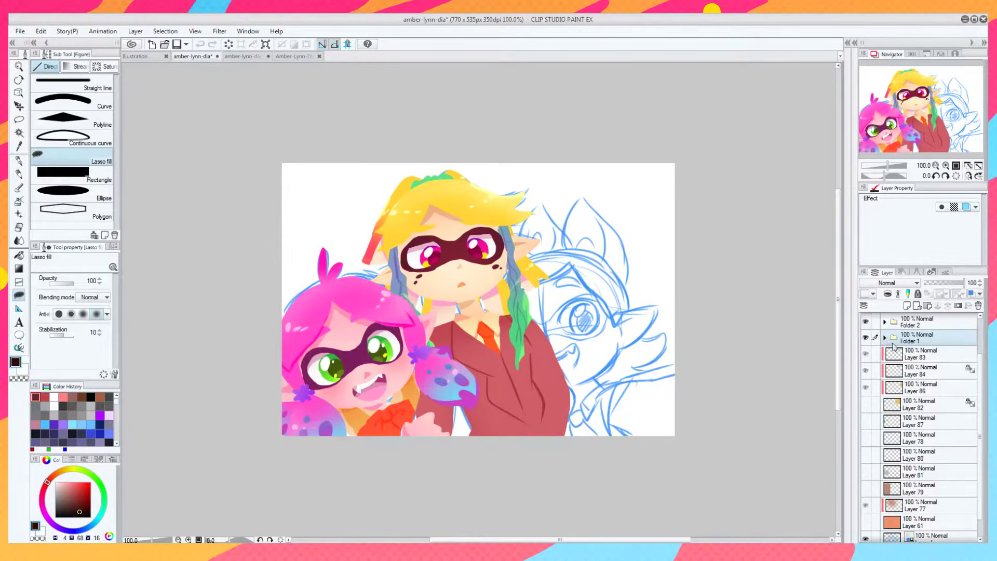
Show Folder 3 with the red inkling's overlay layers and the orange room background layers.
drag(982, 378, 982, 347)
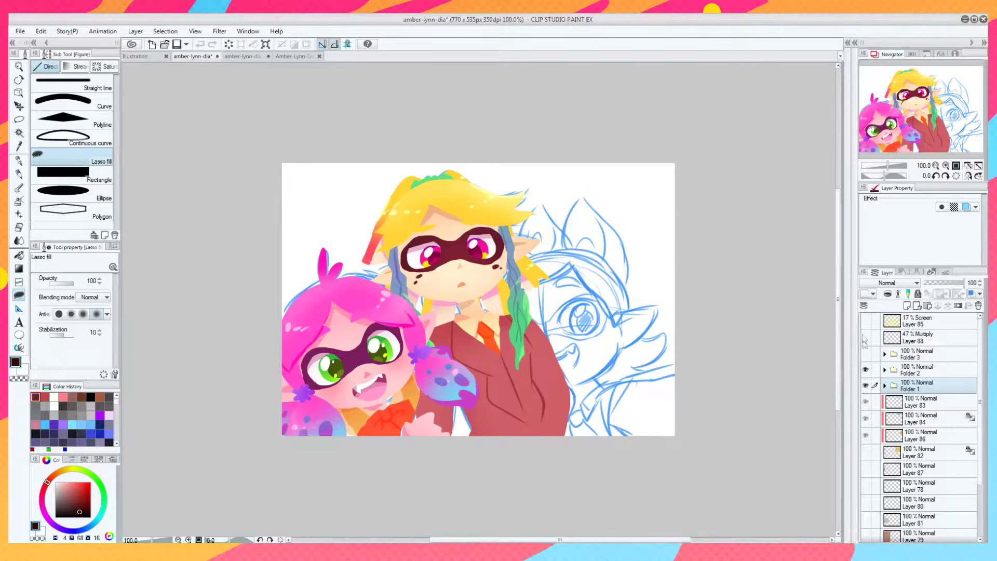
drag(866, 321, 868, 355)
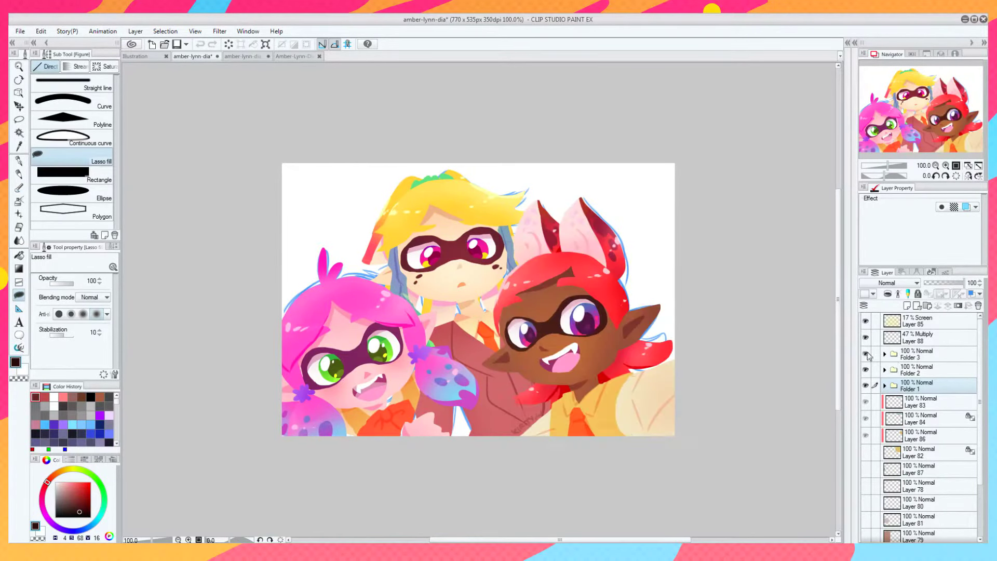
scroll(966, 353, down, 3)
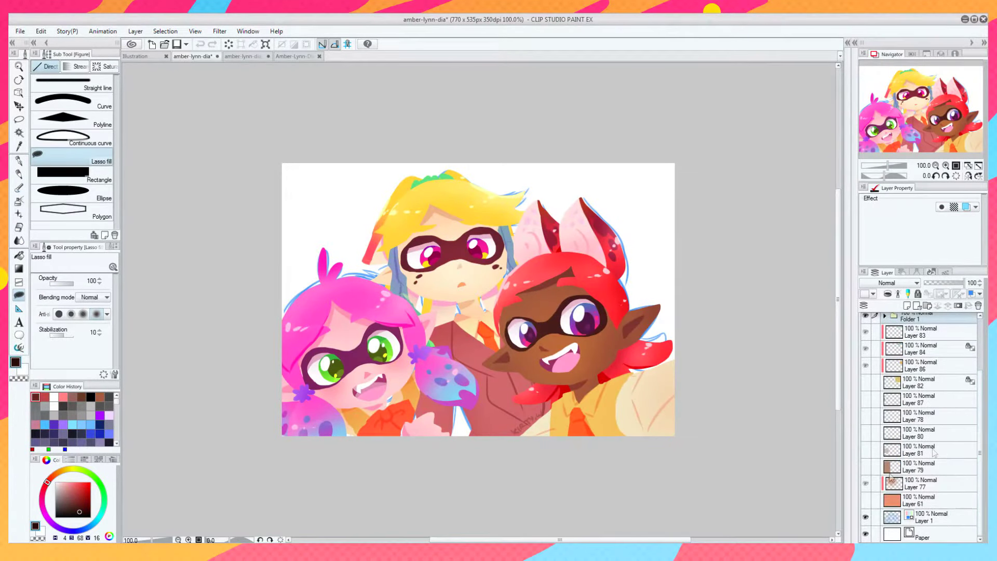
drag(865, 507, 865, 382)
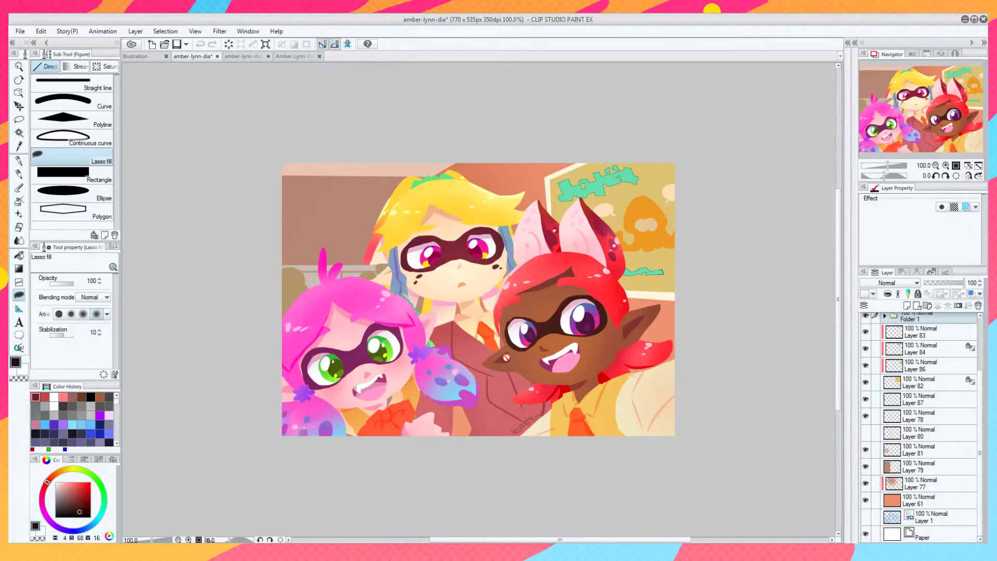
In the sketch, shade the lower cheek on Layer 1 with brown sampled from the skin.
key(p)
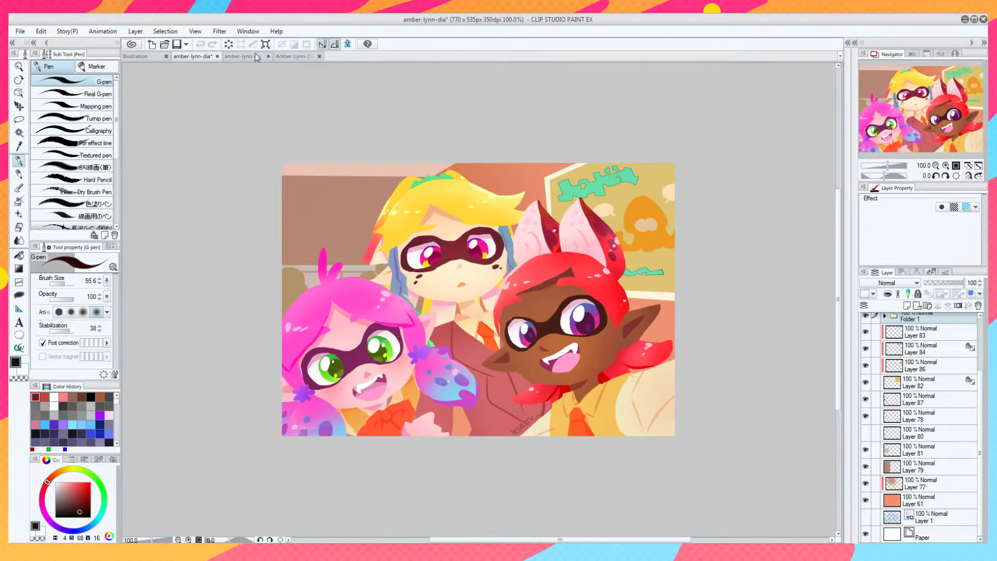
click(267, 57)
click(19, 146)
click(613, 270)
click(18, 161)
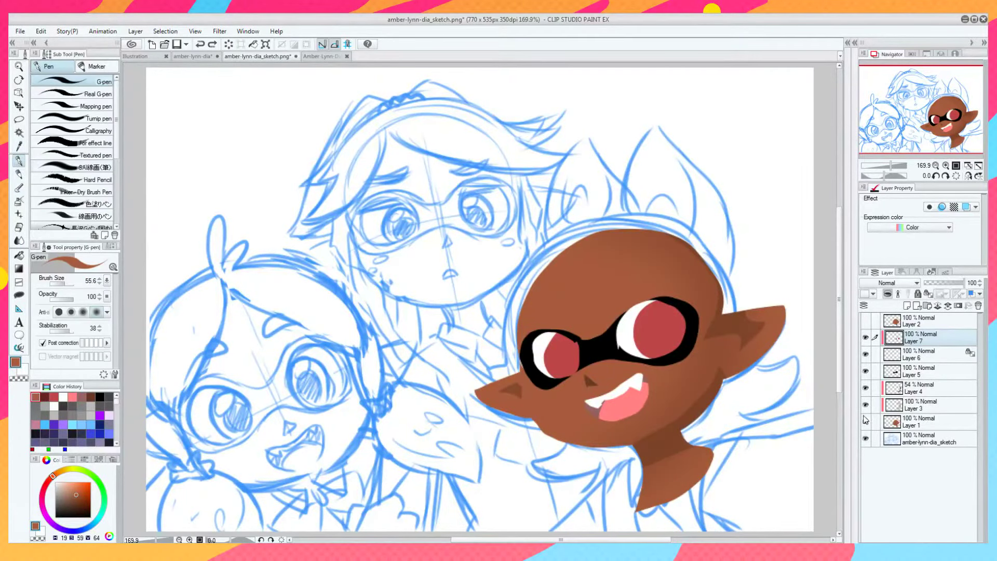
click(924, 424)
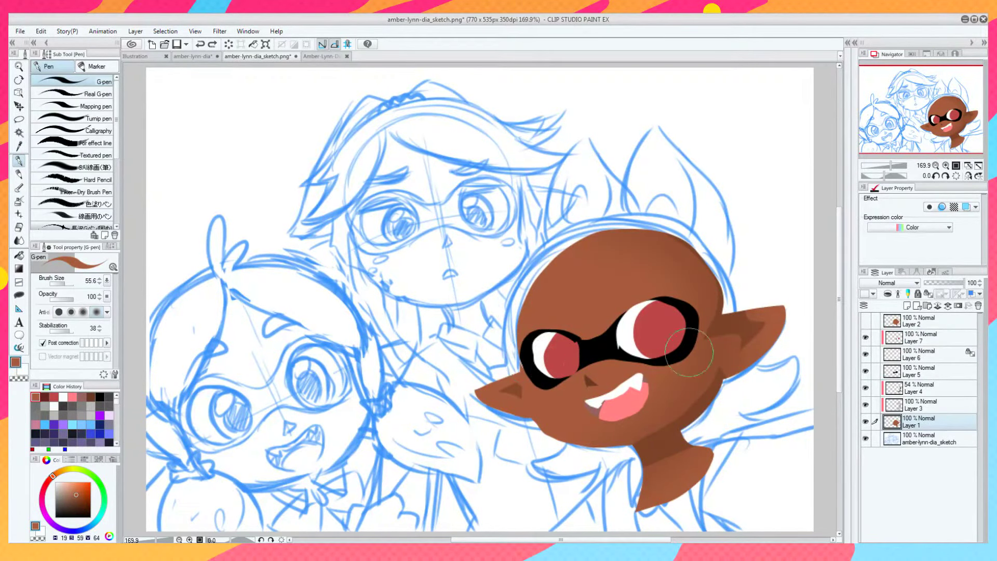
mouse_move(541, 422)
mouse_down()
mouse_move(579, 427)
mouse_move(732, 340)
mouse_move(684, 379)
mouse_move(644, 442)
mouse_move(654, 439)
mouse_move(631, 435)
mouse_move(658, 488)
mouse_move(669, 415)
mouse_up()
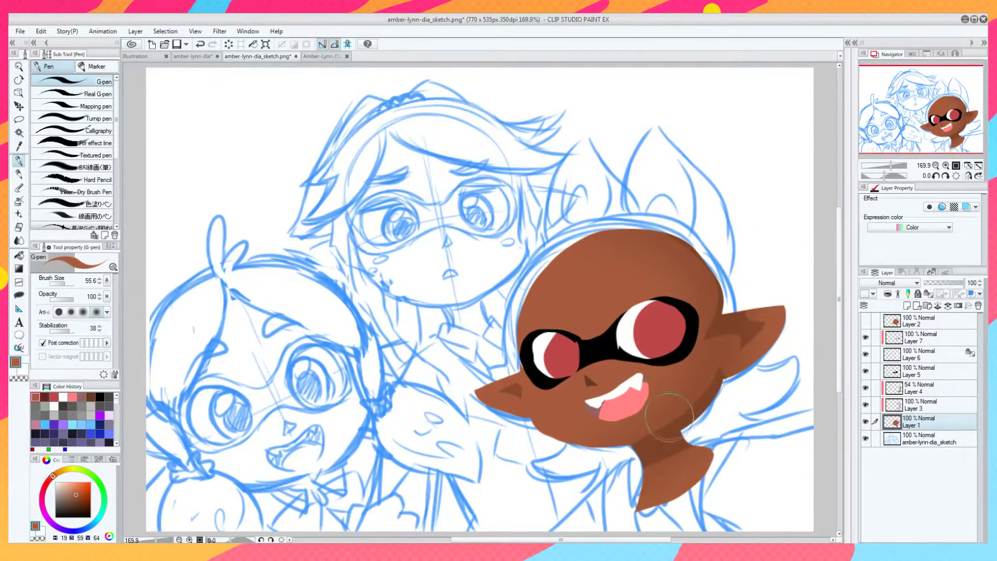
Paint near-white into the left eye on Layer 6.
click(930, 355)
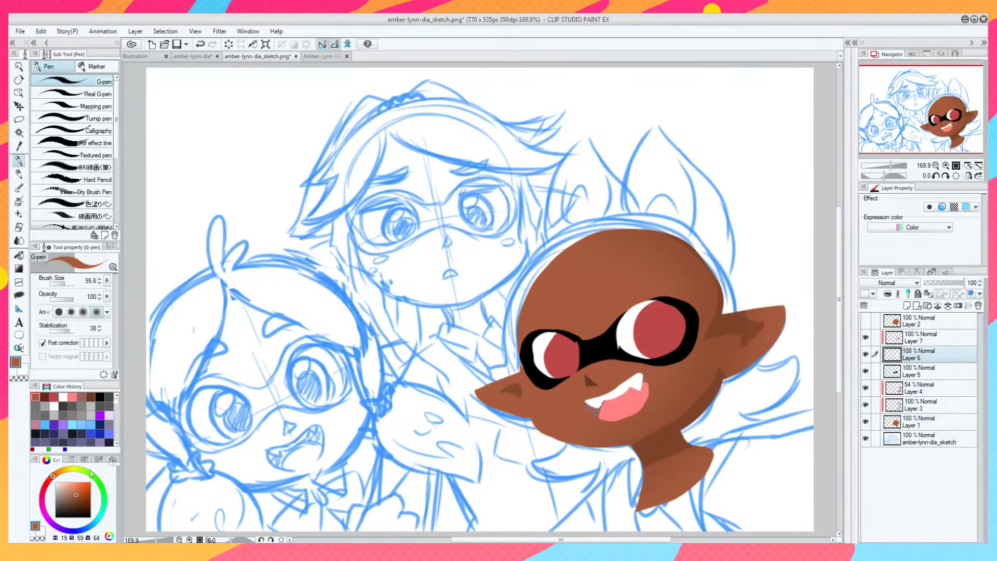
click(57, 483)
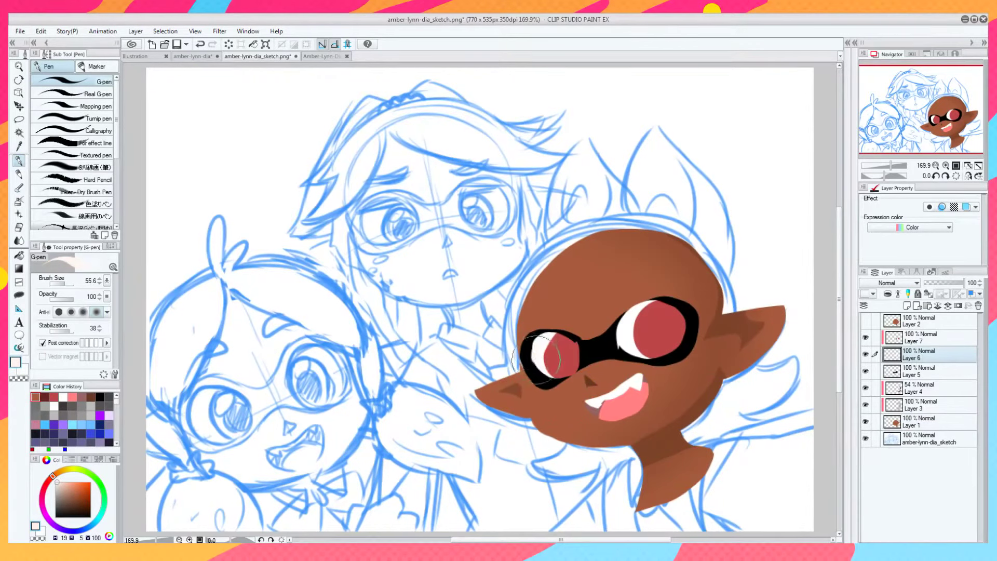
drag(542, 354, 556, 346)
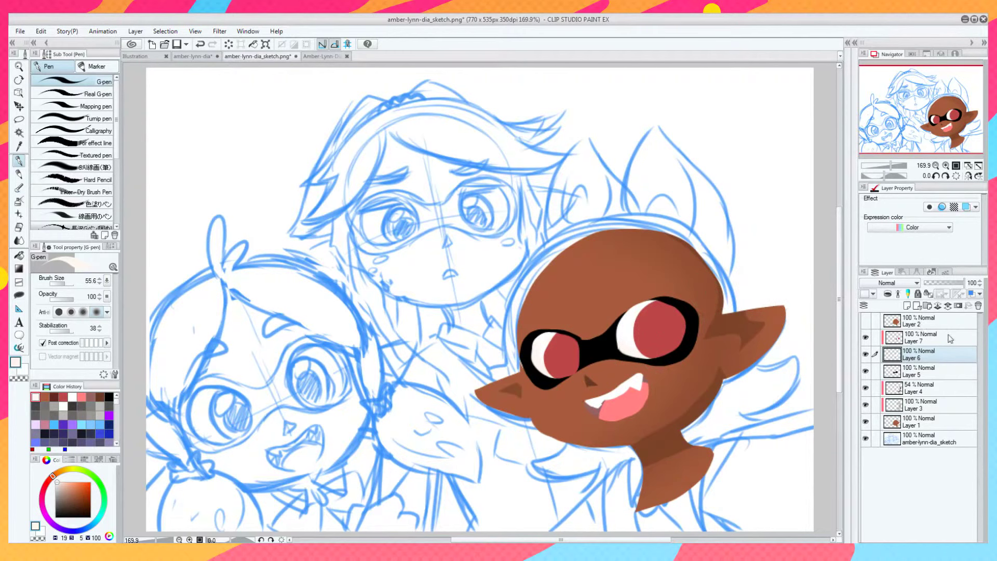
On a new layer above Layer 7, paint dark brown pupils in both eyes.
click(937, 337)
click(902, 306)
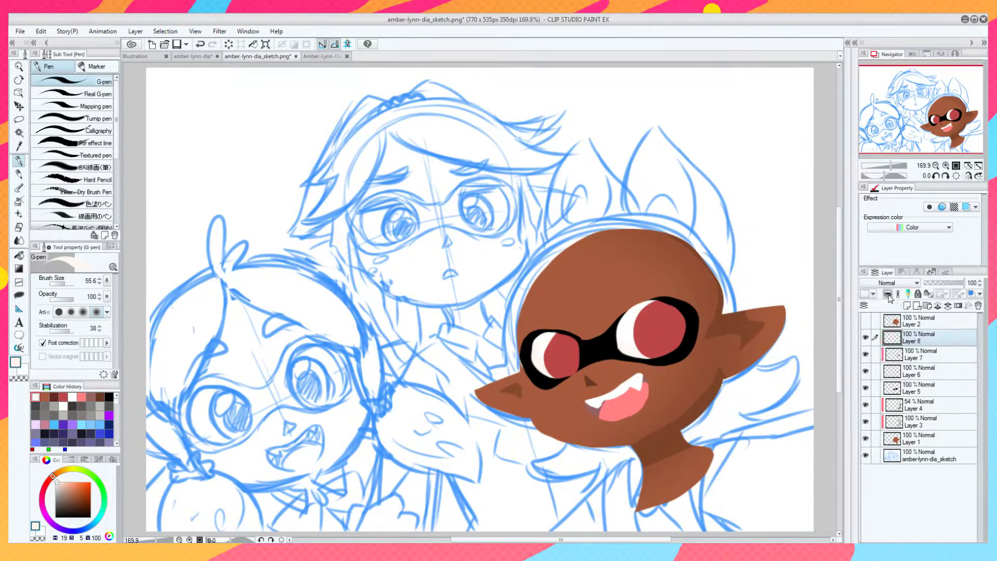
click(86, 504)
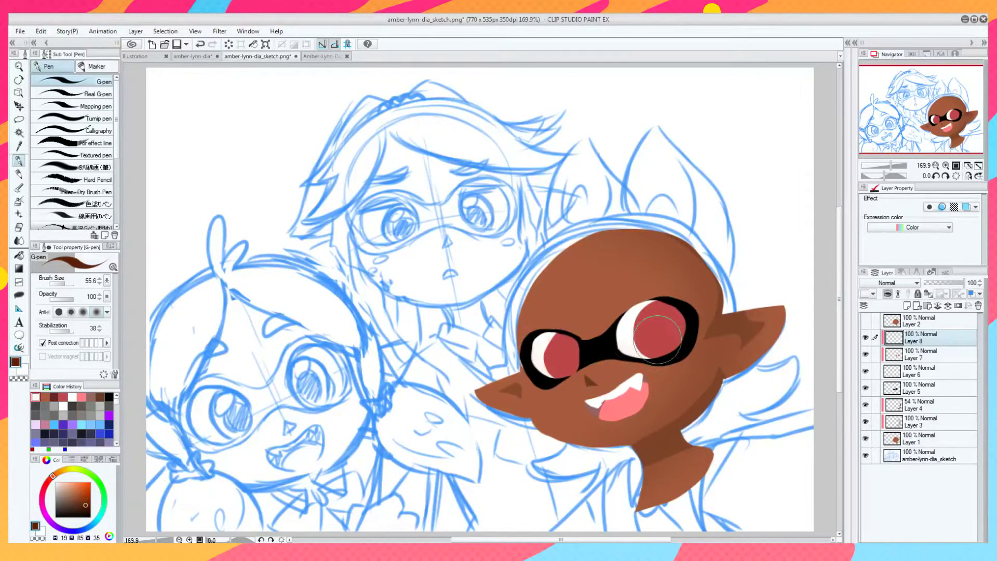
drag(655, 326, 660, 329)
drag(560, 357, 568, 355)
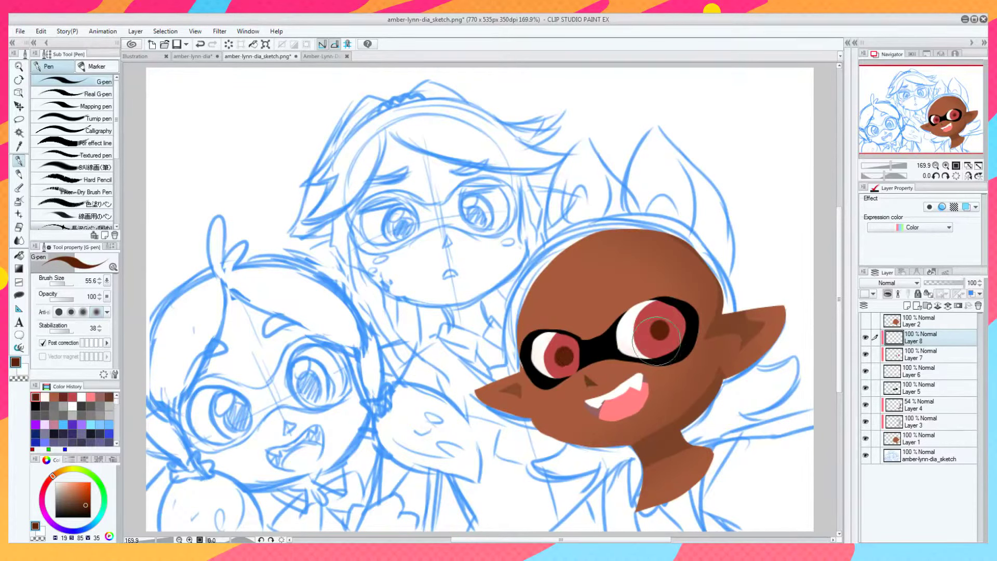
drag(651, 326, 654, 328)
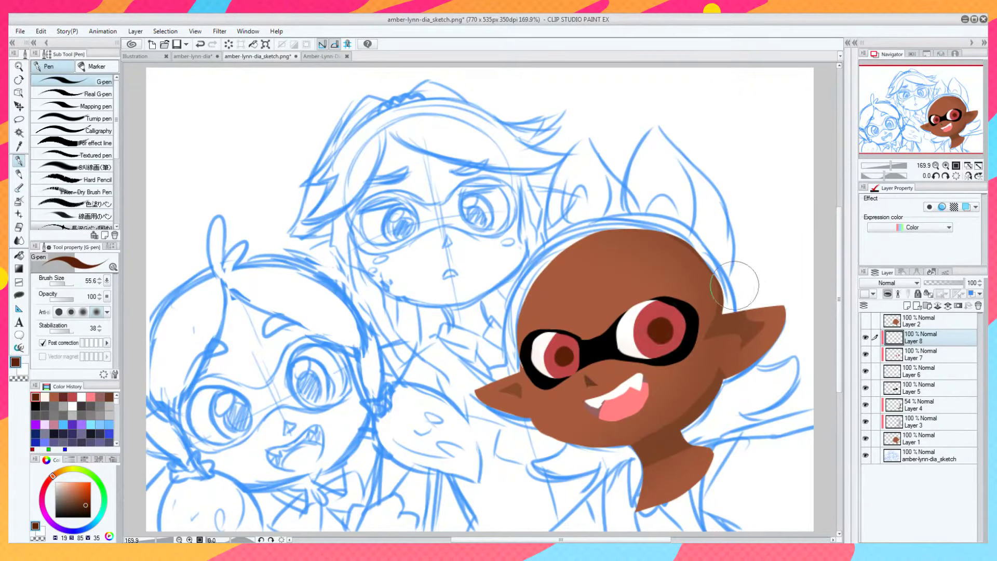
Paint the left eye's iris red on Layer 7.
click(930, 355)
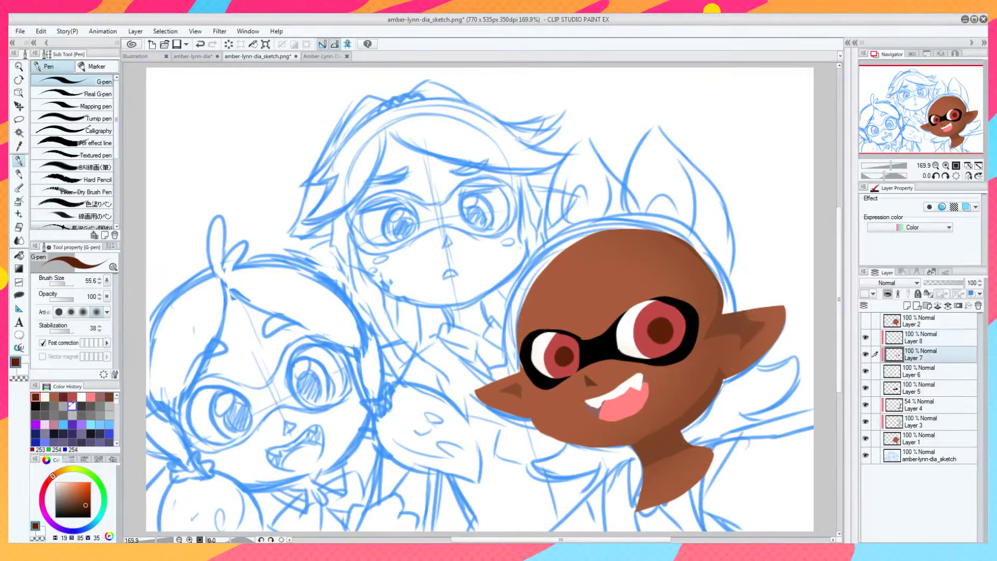
click(72, 396)
mouse_move(567, 335)
mouse_down()
mouse_move(550, 353)
mouse_move(560, 364)
mouse_move(545, 348)
mouse_up()
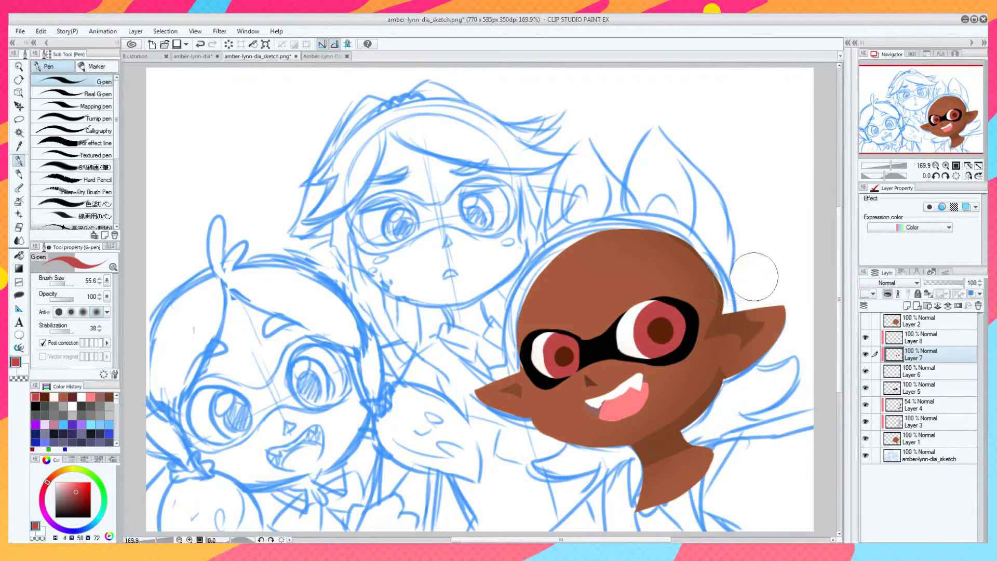
Add white highlight glints to both eyes on a new layer.
click(906, 305)
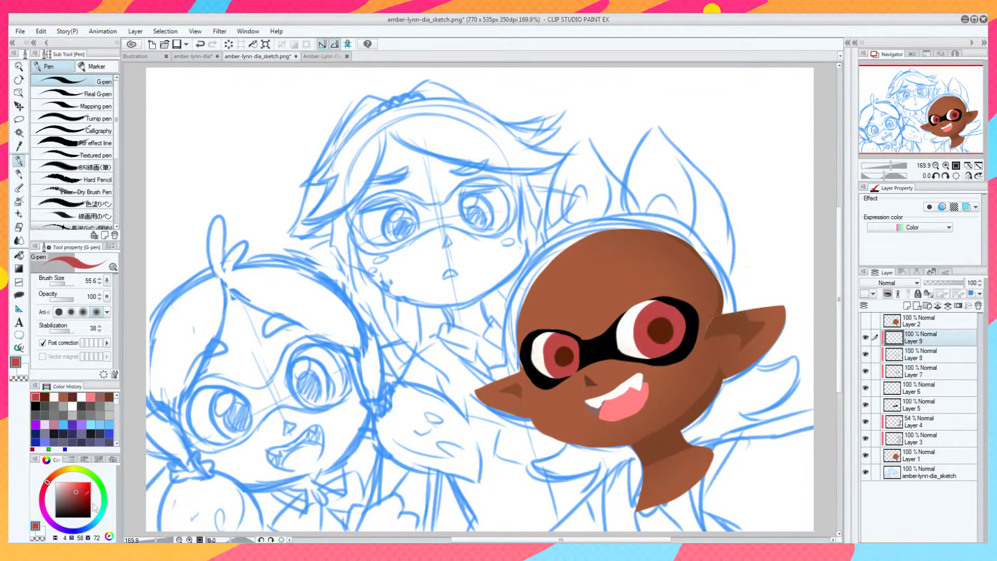
key(x)
drag(551, 341, 569, 364)
drag(643, 312, 659, 324)
Zoom the sketch out to 100%, pick the Lasso fill tool, then show Amber-Lynn-Dia Dood.png.
click(934, 165)
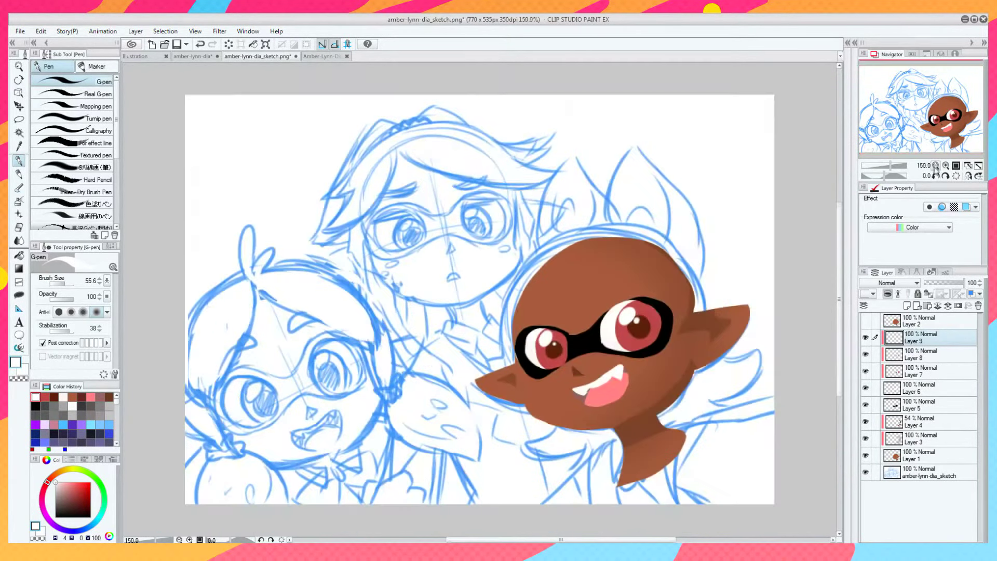
click(935, 165)
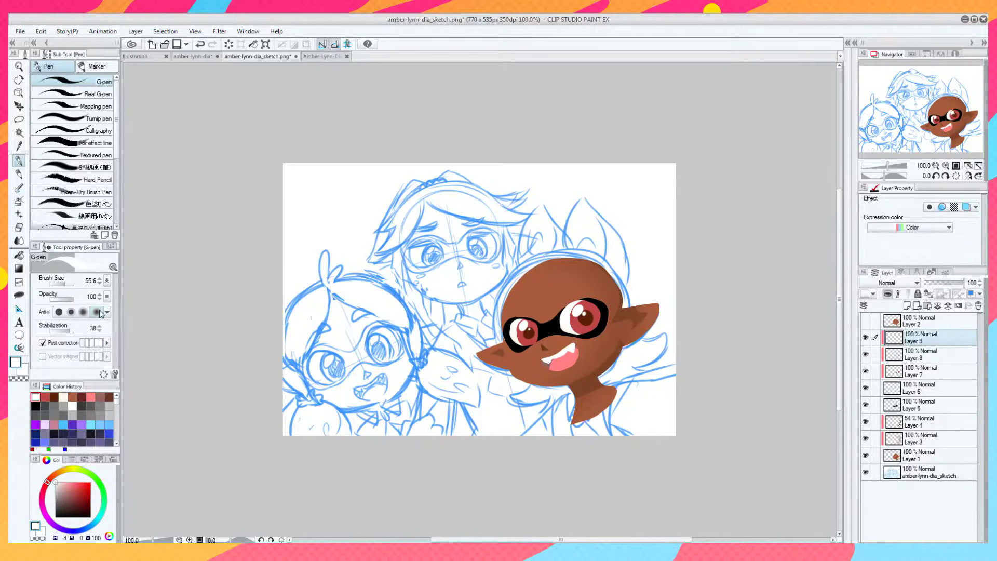
click(19, 294)
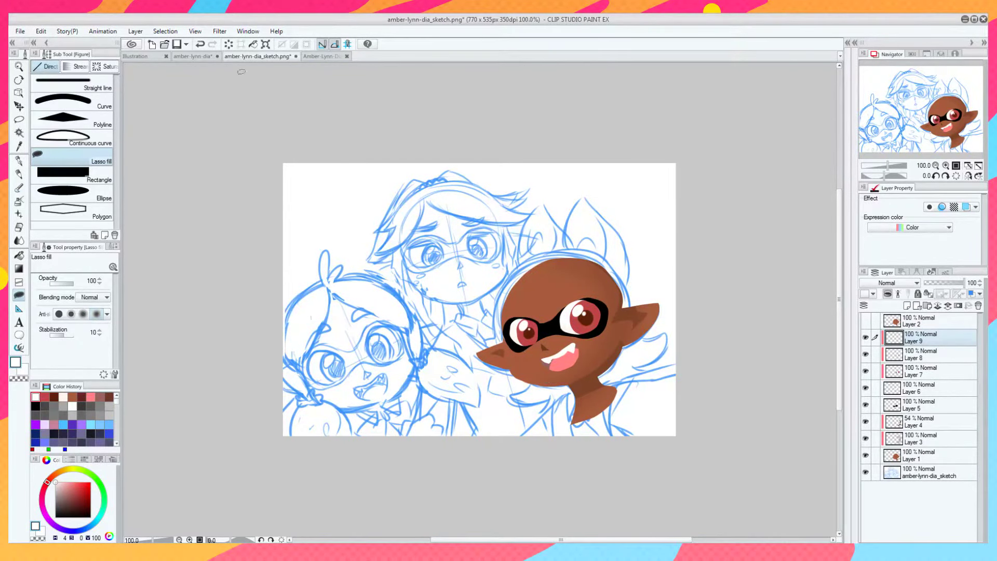
click(314, 58)
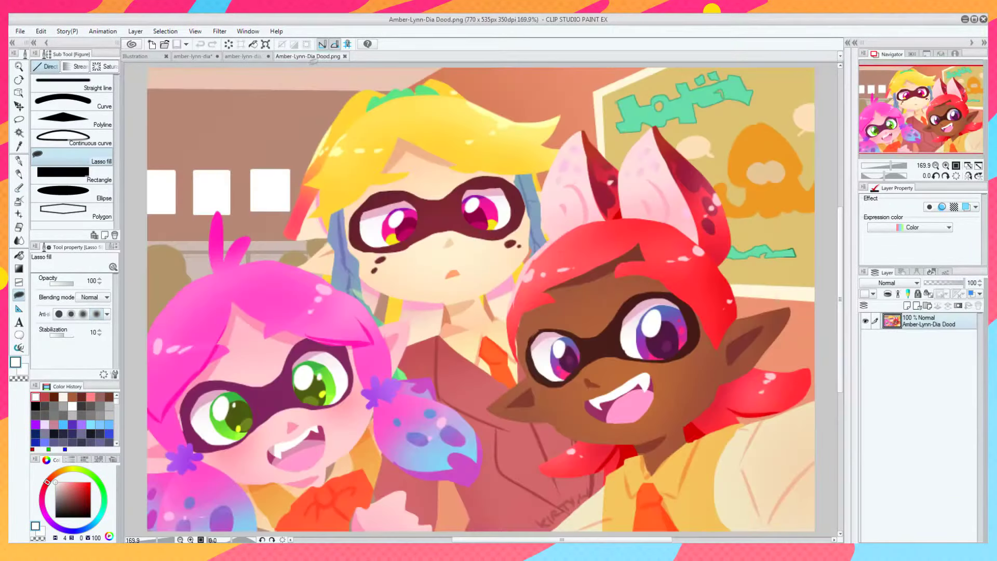
Zoom the Amber-Lynn-Dia Dood.png reference out to 150%.
click(936, 166)
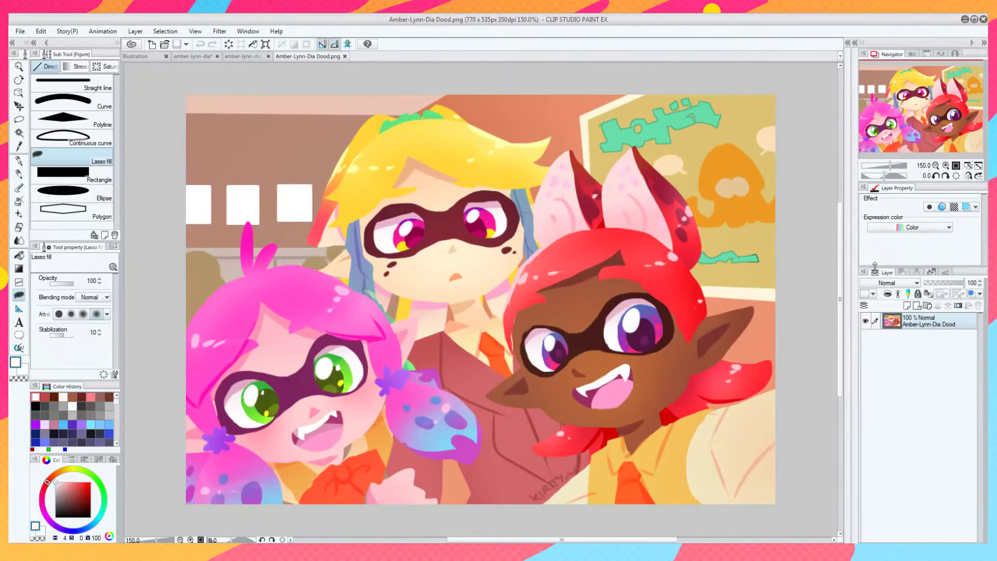